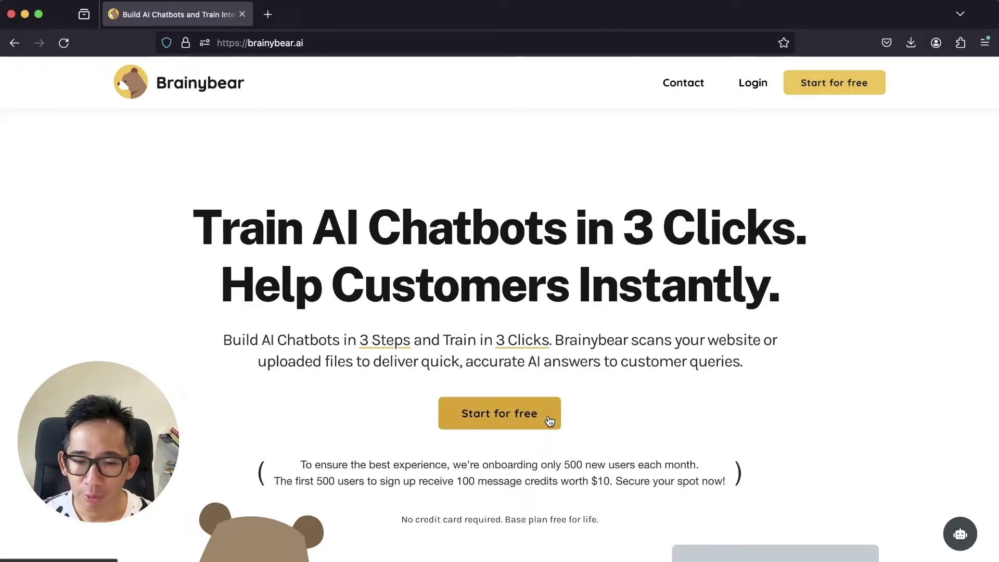
Begin registering a Brainybear account with Sign up with email, entering the account email.
{"action": "left_click", "coordinate": [529, 416]}
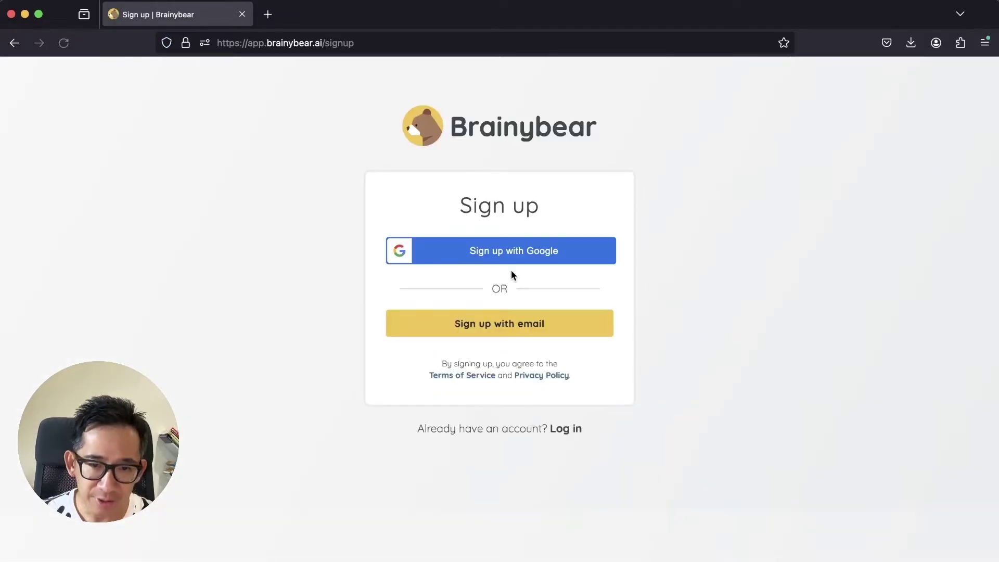
{"action": "left_click", "coordinate": [519, 326]}
{"action": "left_click", "coordinate": [460, 333]}
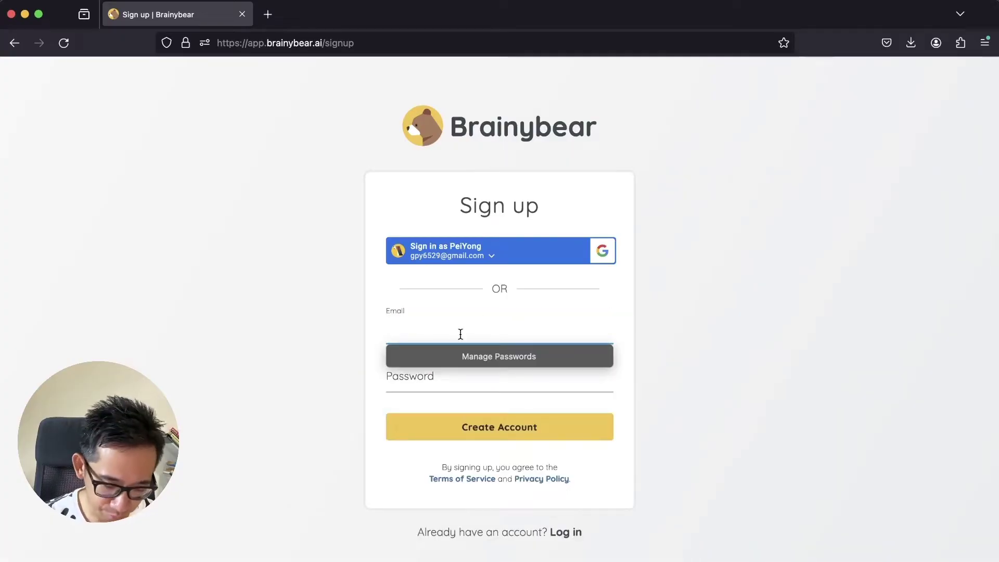
{"action": "type", "text": "gp"}
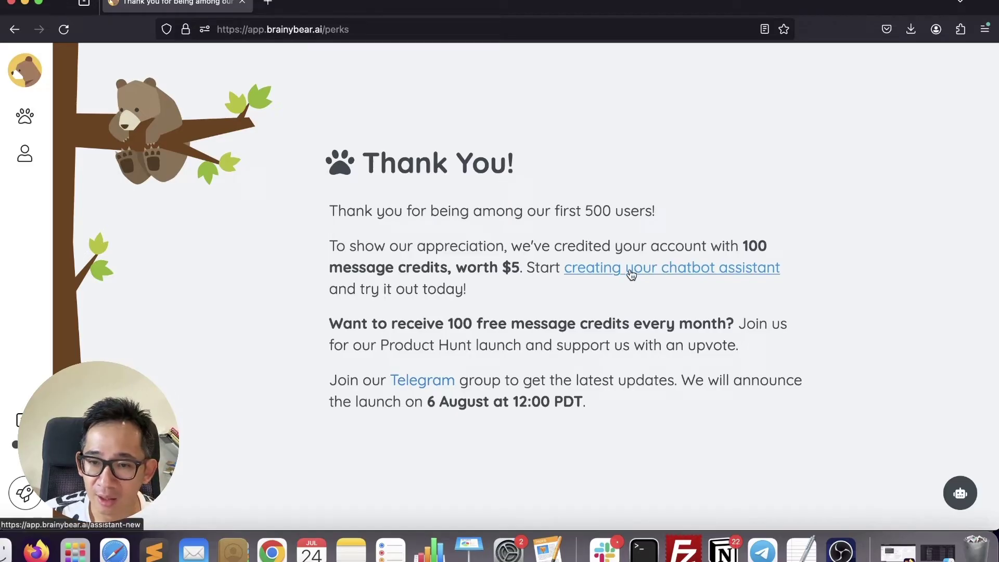
Add a new assistant and rename it from Untitled to 'Brainybear Assistant'.
{"action": "left_click", "coordinate": [602, 272]}
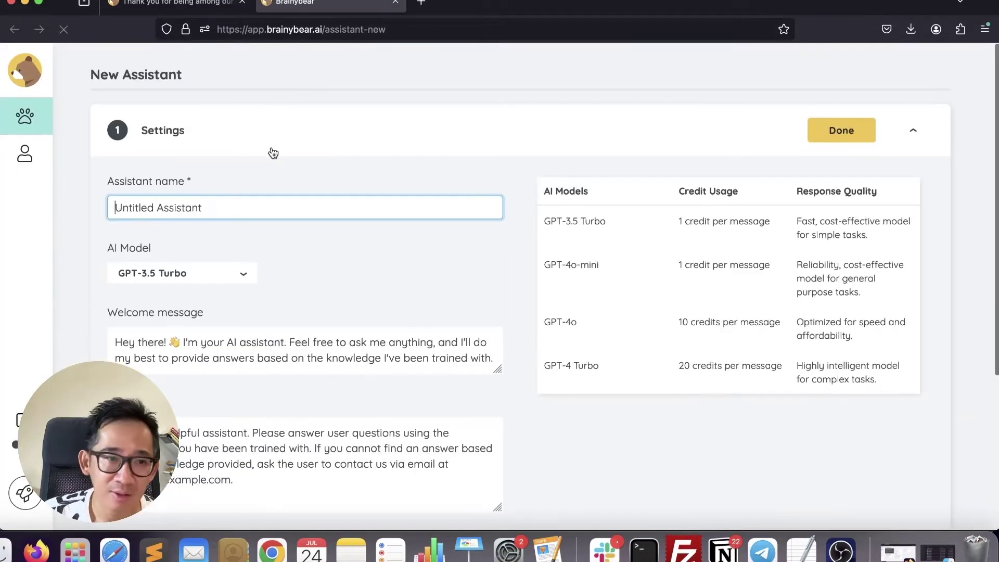
{"action": "left_click", "coordinate": [58, 115]}
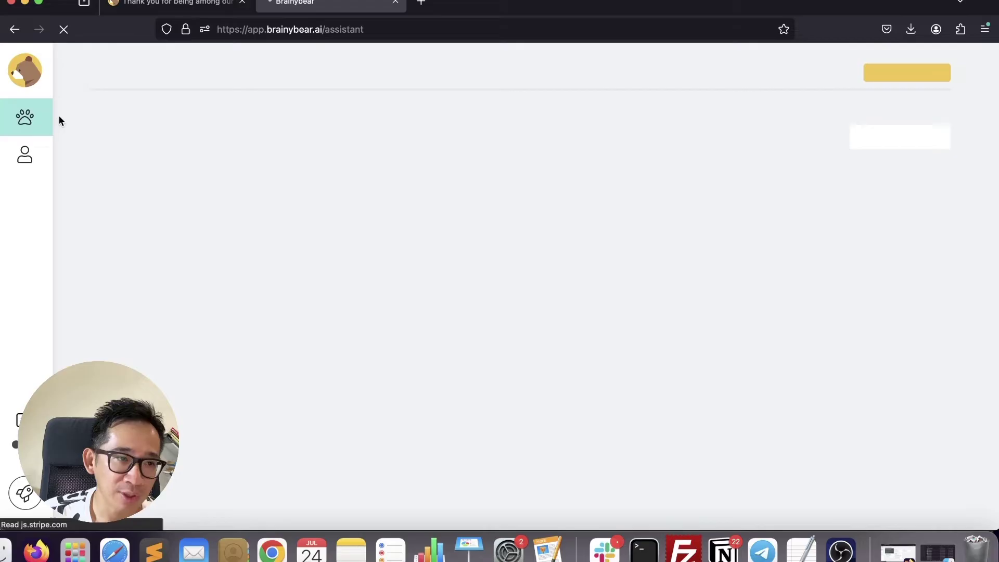
{"action": "left_click", "coordinate": [901, 77]}
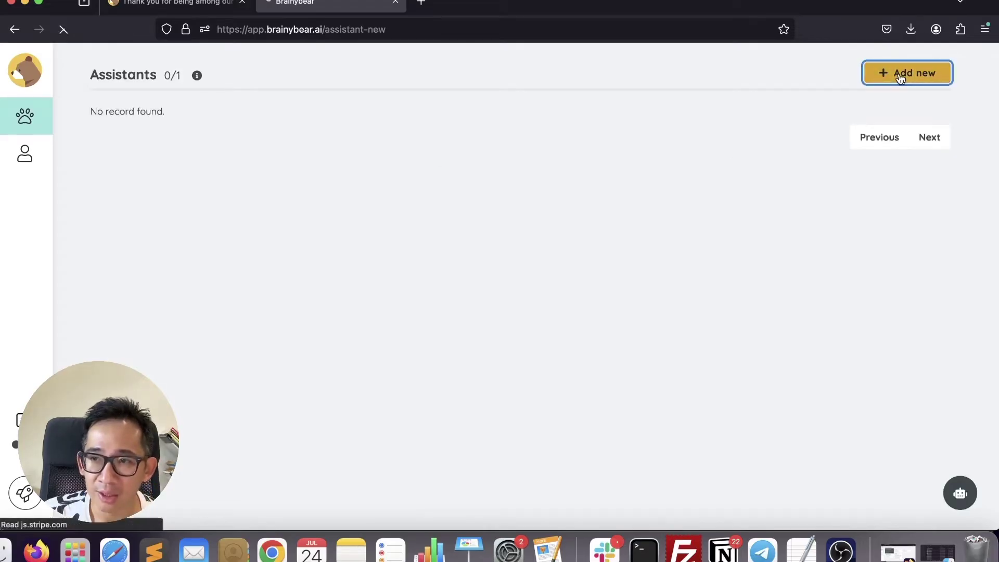
{"action": "double_click", "coordinate": [135, 207]}
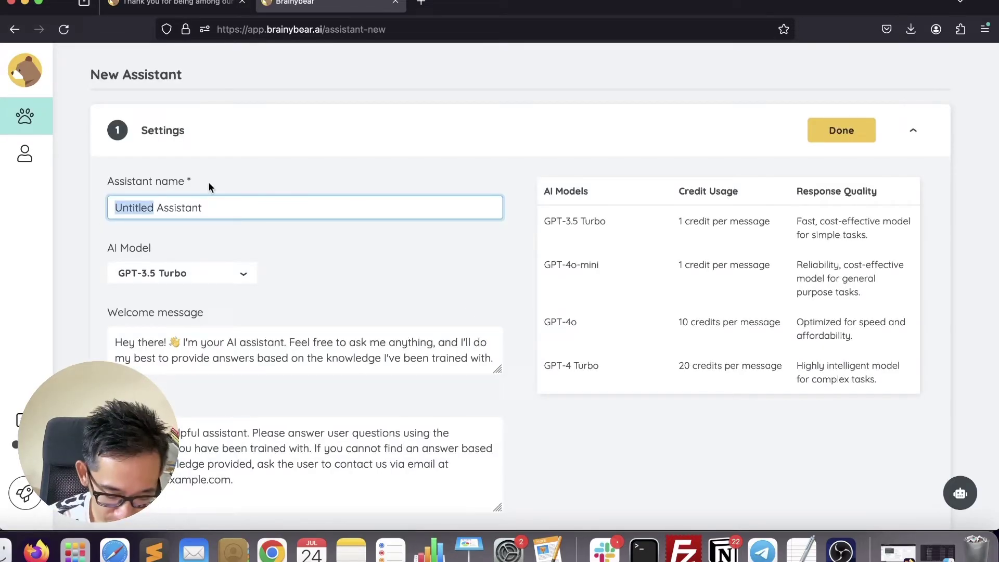
{"action": "type", "text": "Bra"}
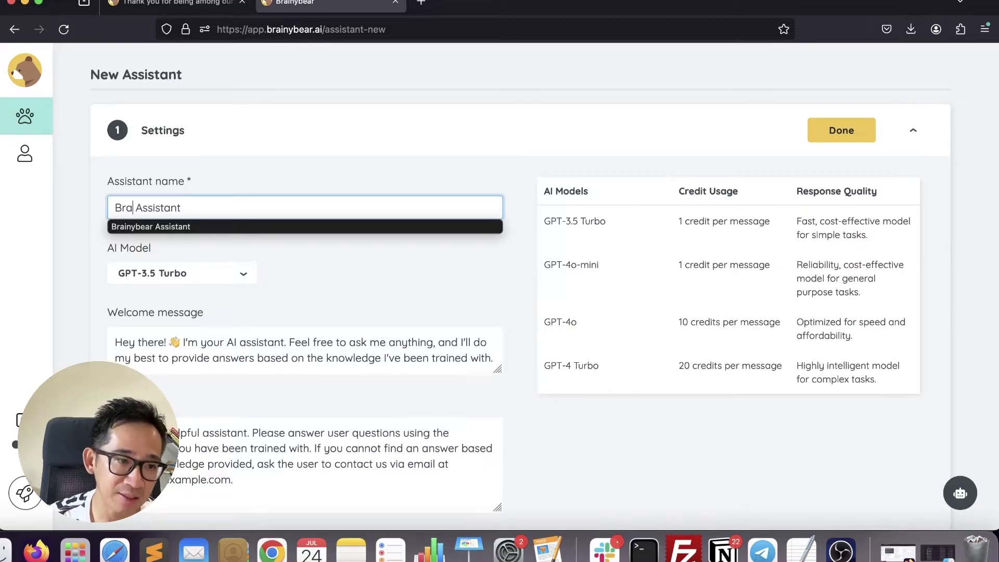
{"action": "left_click", "coordinate": [169, 227]}
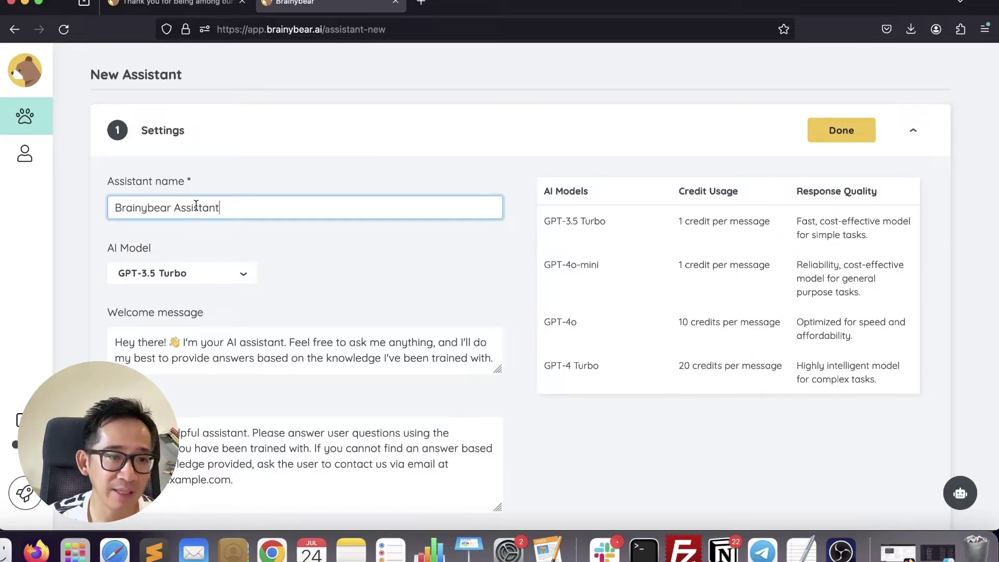
Choose GPT-4o Mini as the assistant's AI model.
{"action": "scroll", "coordinate": [263, 227], "scroll_direction": "down", "scroll_amount": 2}
{"action": "left_click", "coordinate": [229, 229]}
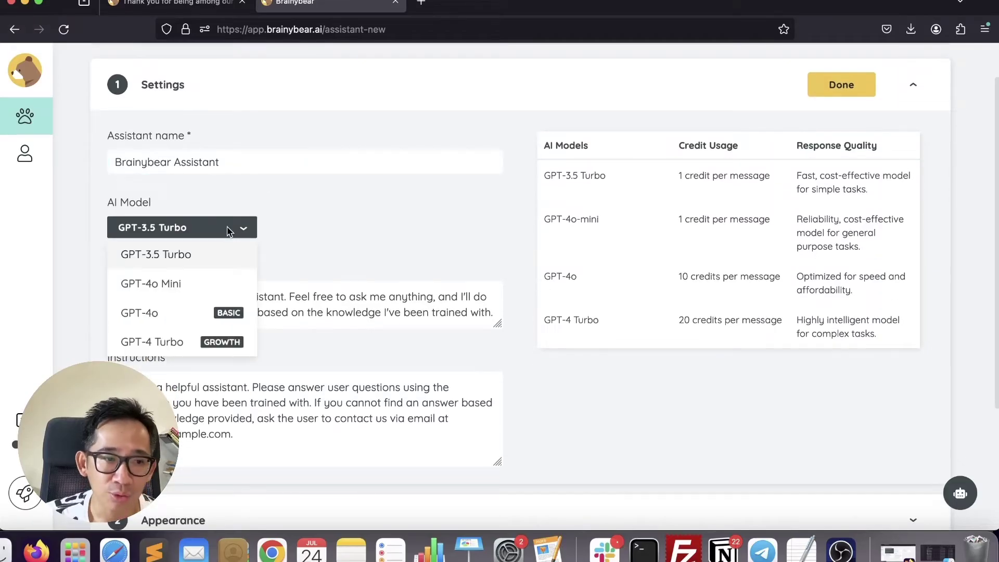
{"action": "left_click", "coordinate": [217, 286]}
{"action": "scroll", "coordinate": [188, 375], "scroll_direction": "down", "scroll_amount": 2}
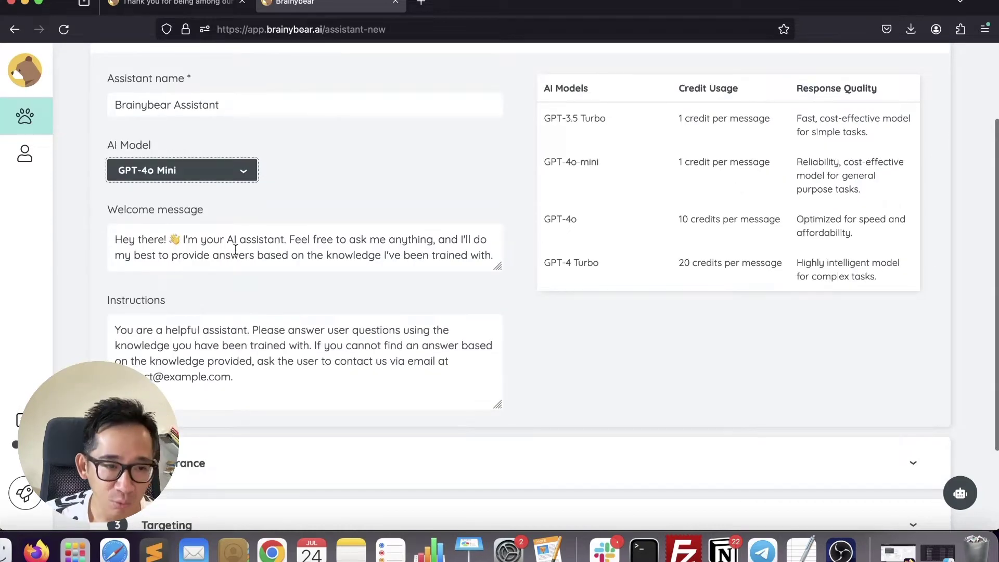
{"action": "scroll", "coordinate": [261, 248], "scroll_direction": "down", "scroll_amount": 3}
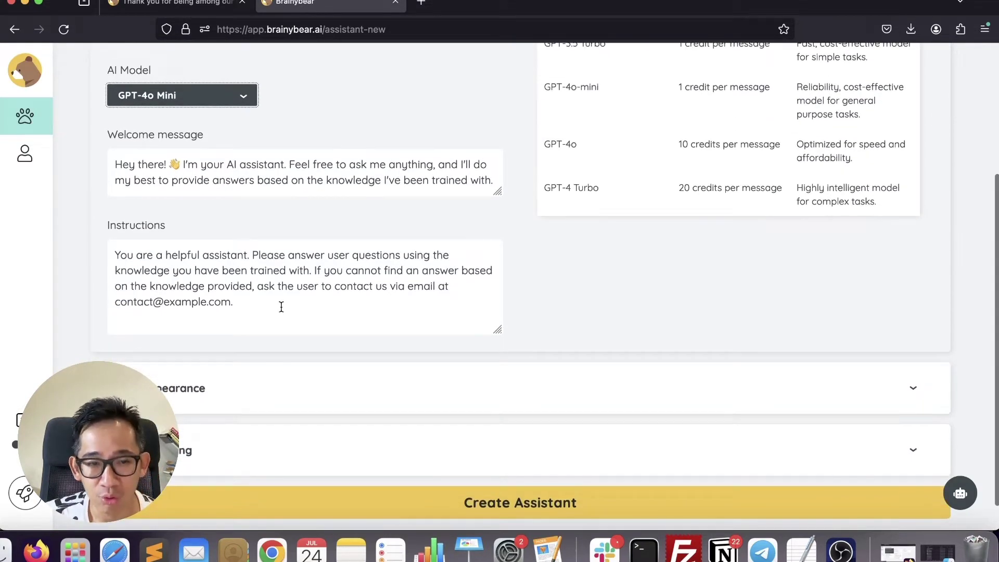
{"action": "scroll", "coordinate": [352, 348], "scroll_direction": "down", "scroll_amount": 1}
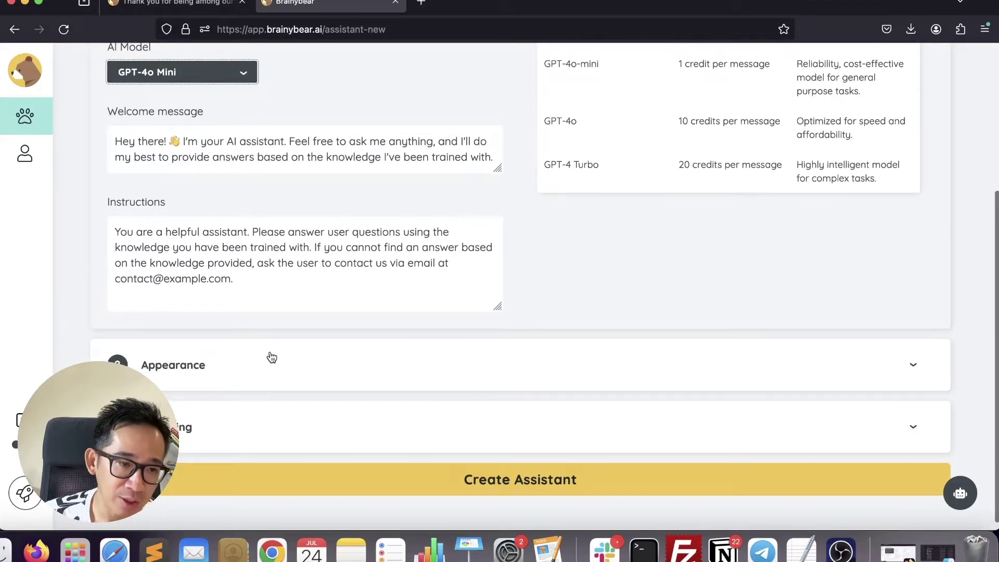
Expand Appearance and change the widget label to 'AI Chatbot'.
{"action": "left_click", "coordinate": [267, 358]}
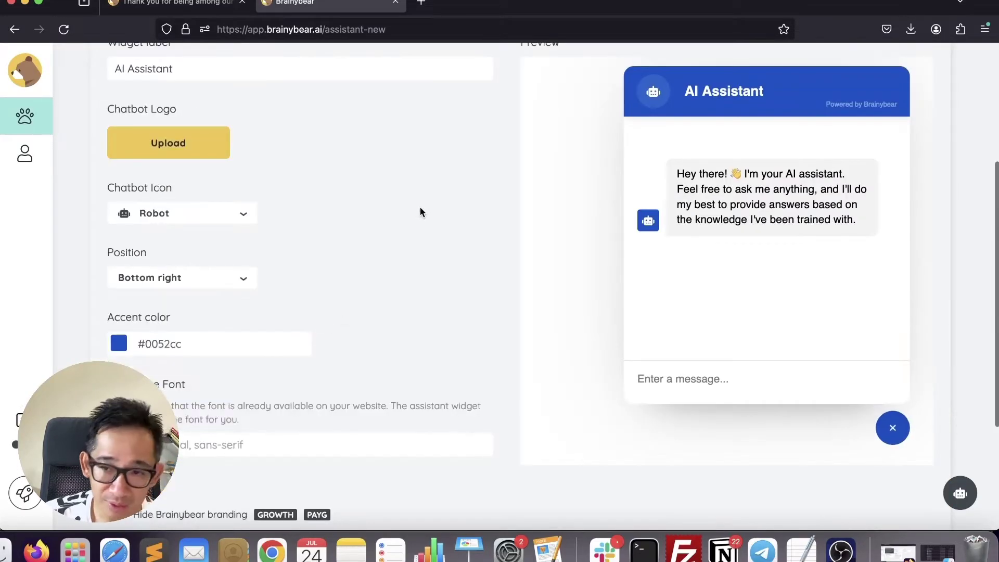
{"action": "left_click", "coordinate": [156, 143]}
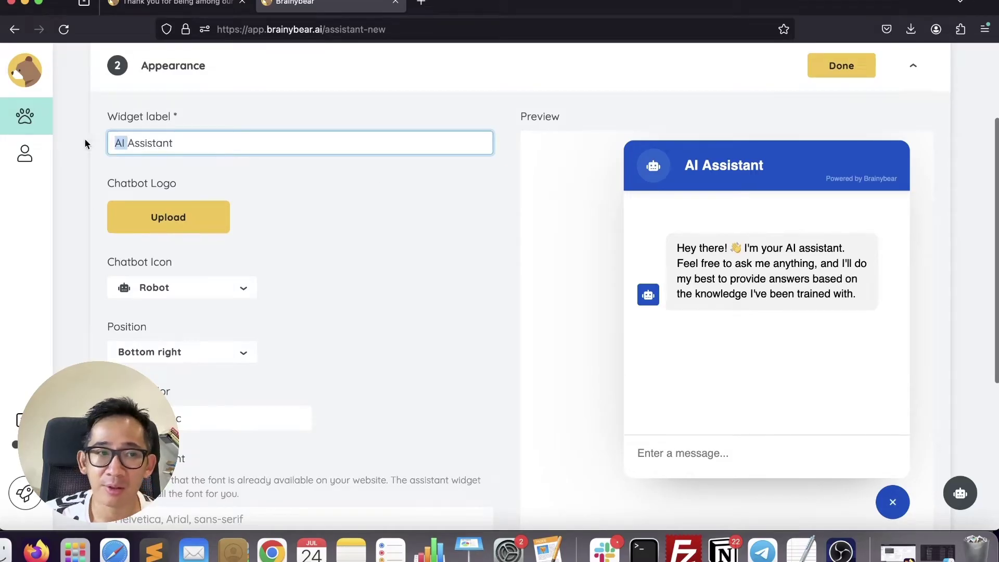
{"action": "double_click", "coordinate": [150, 142]}
{"action": "type", "text": "Chatbot"}
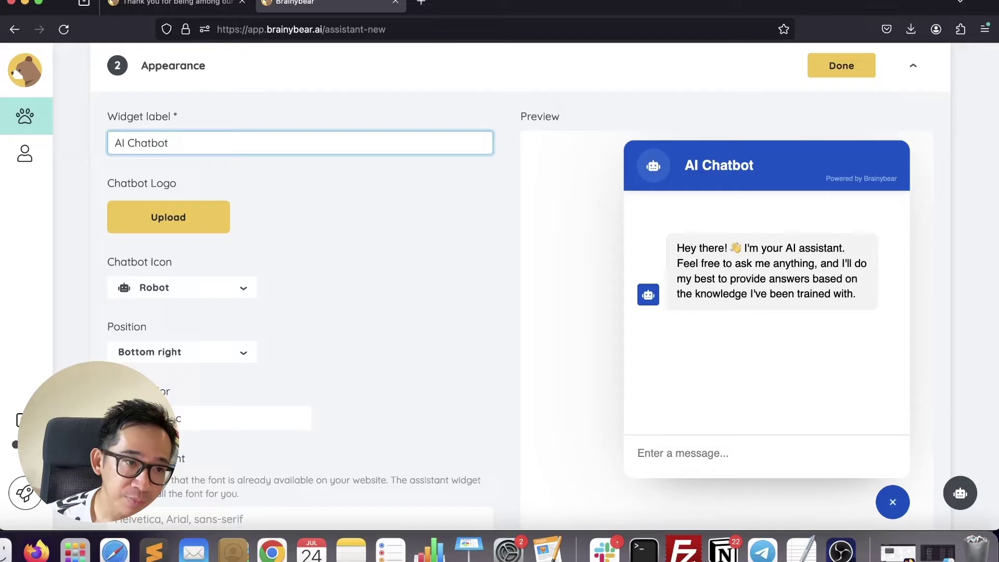
Upload the rounded bear logo image from Downloads as the chatbot logo.
{"action": "left_click", "coordinate": [197, 217]}
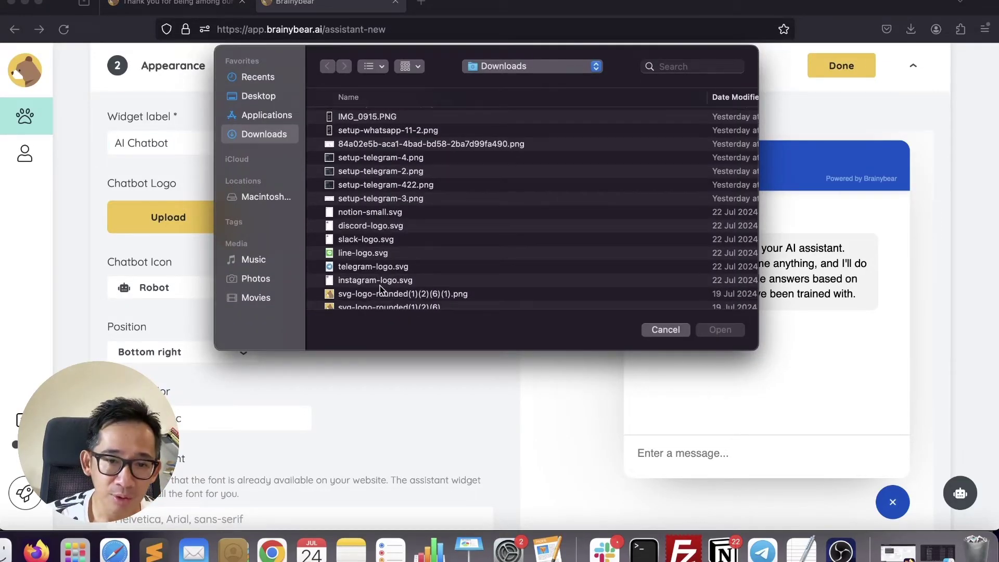
{"action": "scroll", "coordinate": [380, 292], "scroll_direction": "down", "scroll_amount": 2}
{"action": "left_click", "coordinate": [427, 296]}
{"action": "double_click", "coordinate": [427, 295]}
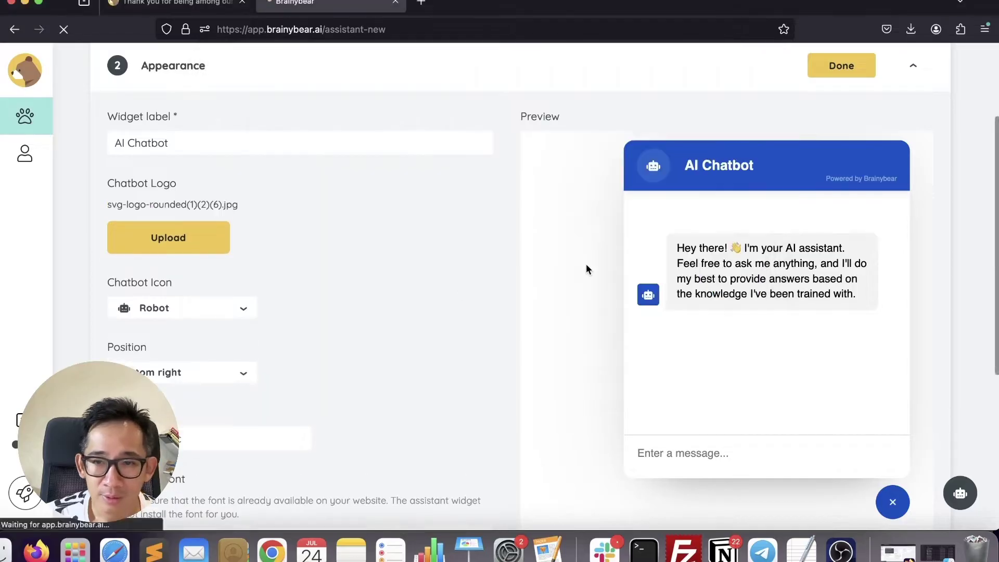
{"action": "scroll", "coordinate": [416, 265], "scroll_direction": "up", "scroll_amount": 3}
{"action": "scroll", "coordinate": [395, 266], "scroll_direction": "down", "scroll_amount": 2}
{"action": "scroll", "coordinate": [397, 262], "scroll_direction": "down", "scroll_amount": 5}
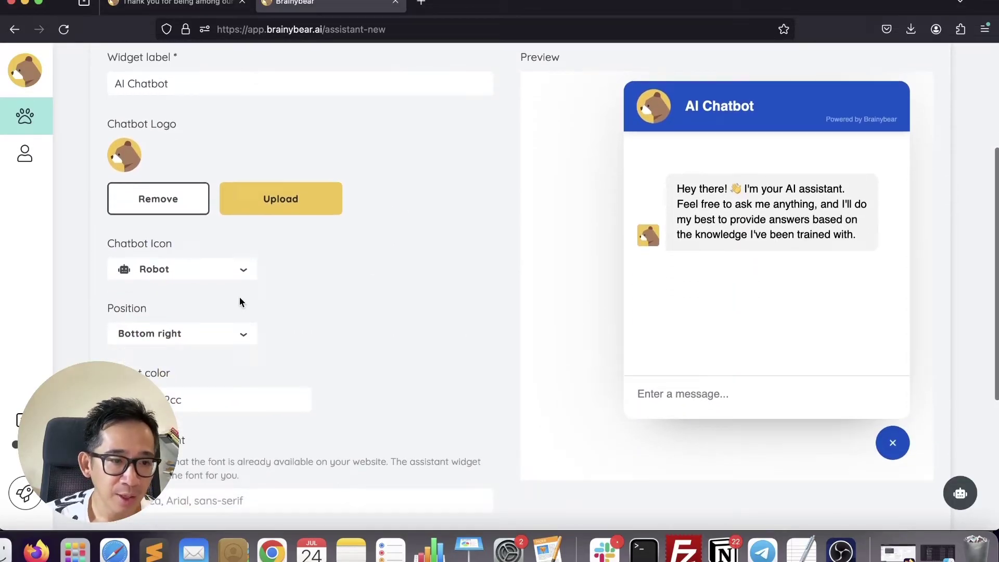
Try the Dialog solid and Messages chatbot icons, then keep the Robot icon.
{"action": "left_click", "coordinate": [228, 266]}
{"action": "left_click", "coordinate": [197, 321]}
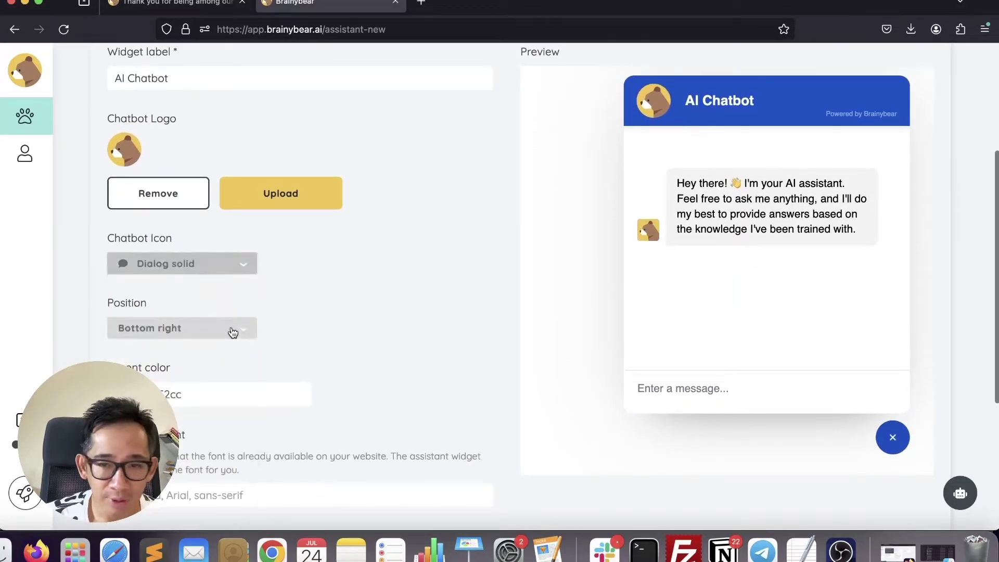
{"action": "left_click", "coordinate": [893, 440]}
{"action": "left_click", "coordinate": [198, 264]}
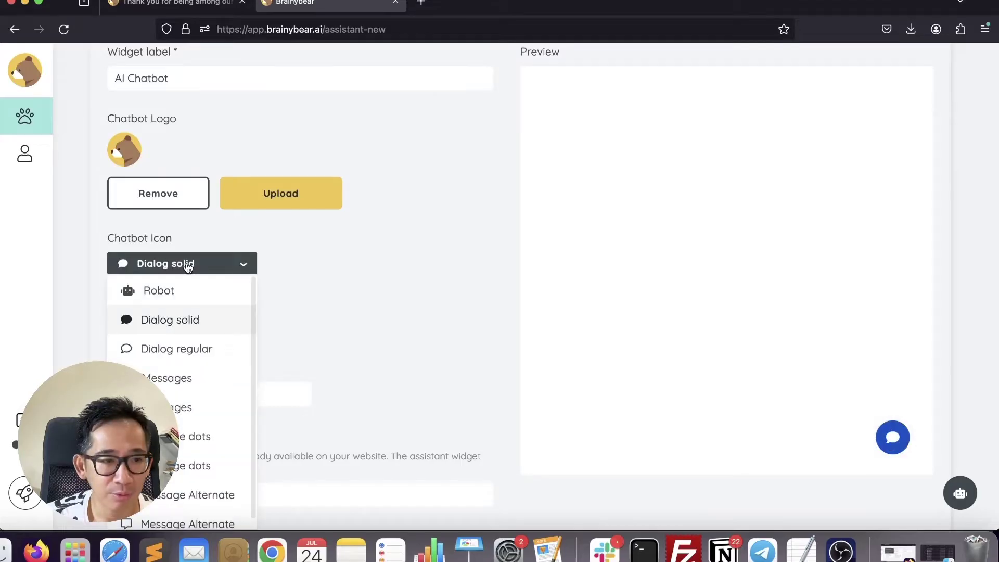
{"action": "left_click", "coordinate": [182, 381]}
{"action": "left_click", "coordinate": [190, 263]}
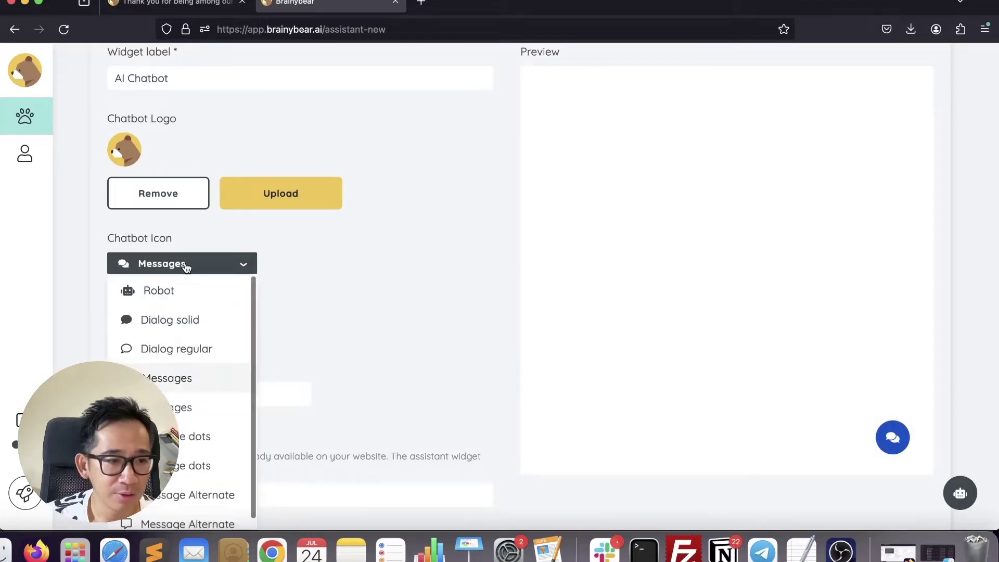
{"action": "left_click", "coordinate": [183, 292]}
{"action": "left_click", "coordinate": [892, 437]}
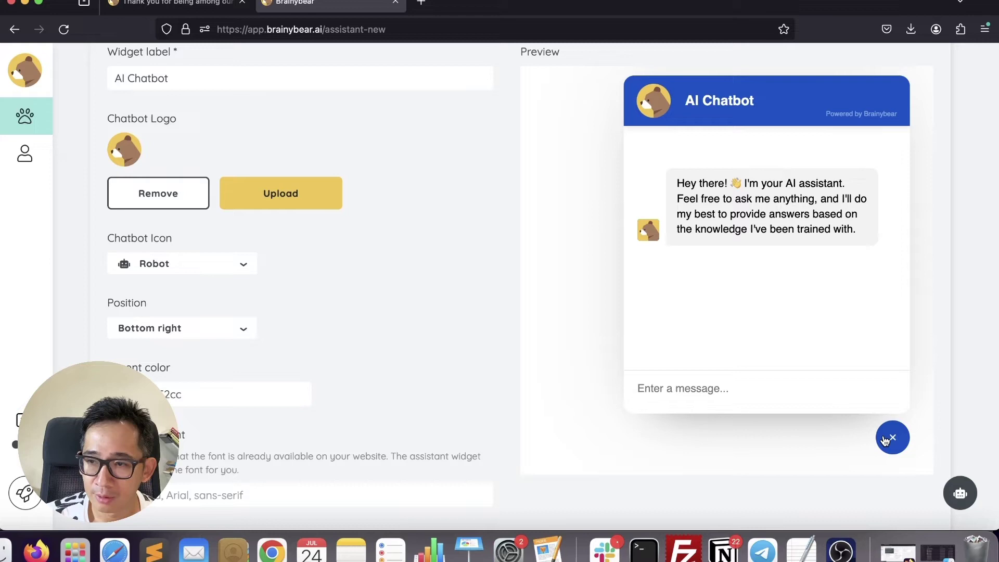
Try the bottom-left widget position, then return the widget to bottom right.
{"action": "left_click", "coordinate": [228, 333]}
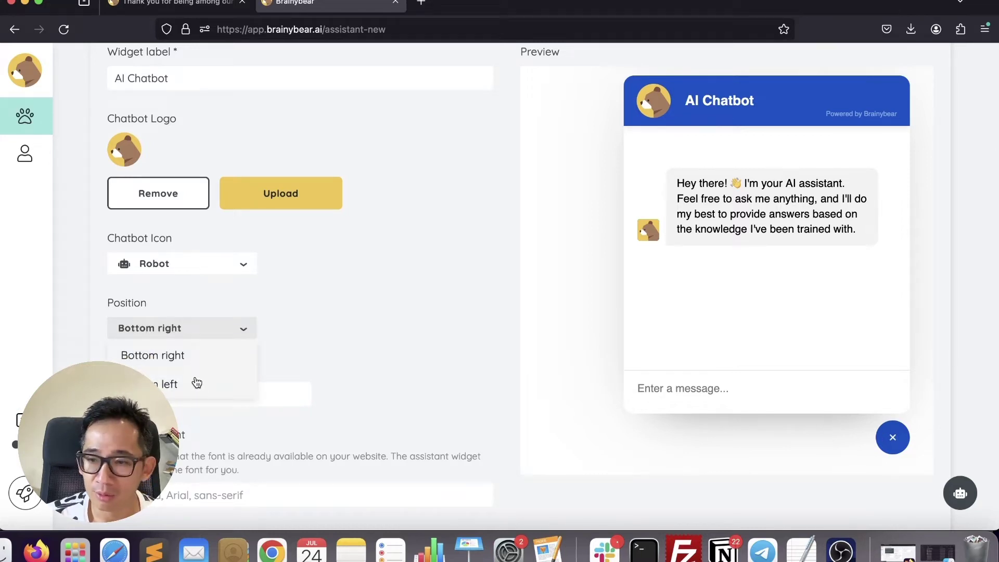
{"action": "left_click", "coordinate": [198, 384]}
{"action": "left_click", "coordinate": [208, 336]}
{"action": "left_click", "coordinate": [199, 356]}
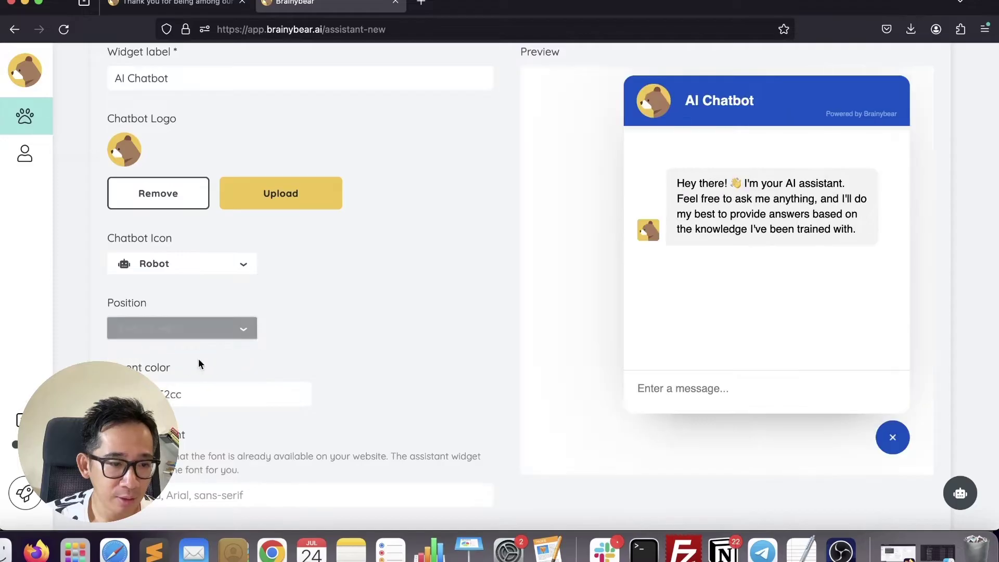
Set the accent colour to dark grey #3f484d.
{"action": "left_click", "coordinate": [209, 394]}
{"action": "key", "text": "super+a"}
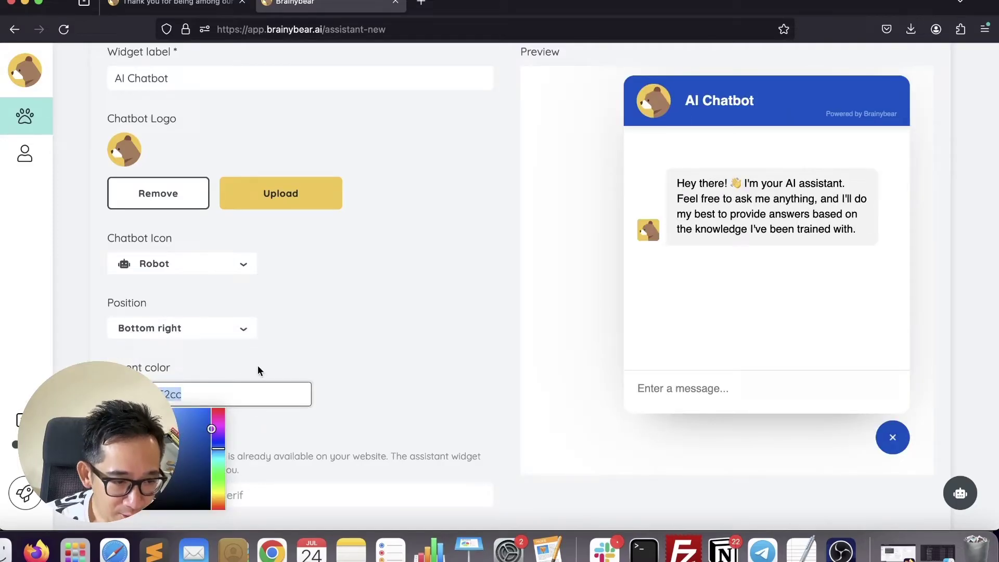
{"action": "key", "text": "super+v"}
{"action": "left_click", "coordinate": [323, 353]}
{"action": "scroll", "coordinate": [327, 359], "scroll_direction": "down", "scroll_amount": 5}
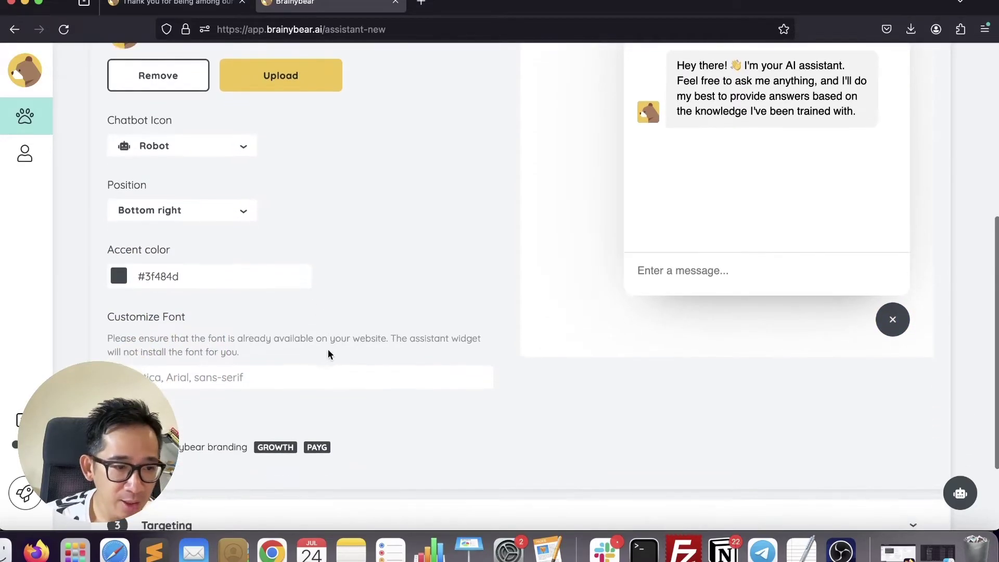
{"action": "scroll", "coordinate": [261, 330], "scroll_direction": "down", "scroll_amount": 1}
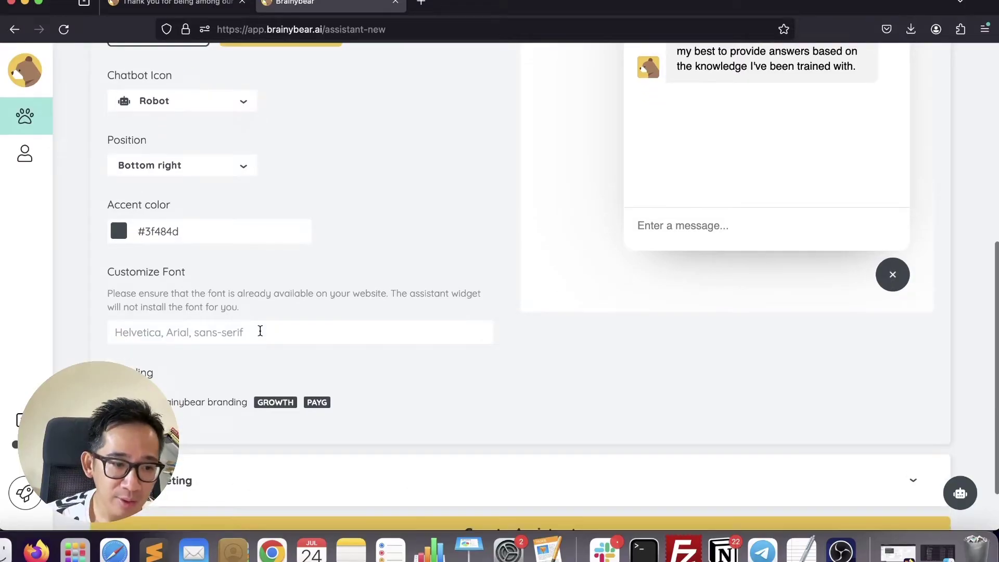
{"action": "scroll", "coordinate": [261, 330], "scroll_direction": "up", "scroll_amount": 12}
Finish Appearance, create Brainybear Assistant, and return to the Assistants list.
{"action": "left_click", "coordinate": [842, 160]}
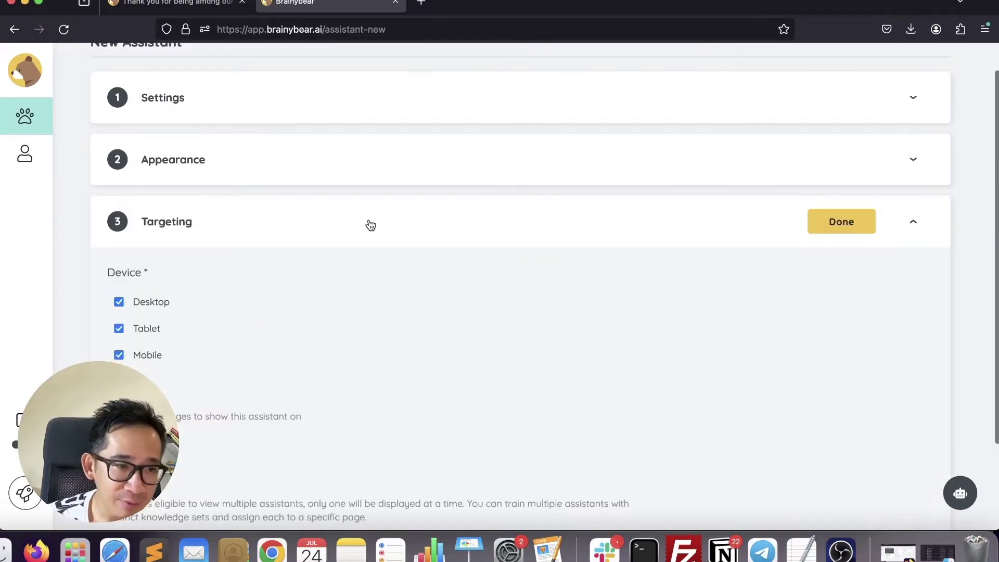
{"action": "scroll", "coordinate": [358, 233], "scroll_direction": "down", "scroll_amount": 2}
{"action": "scroll", "coordinate": [359, 232], "scroll_direction": "down", "scroll_amount": 2}
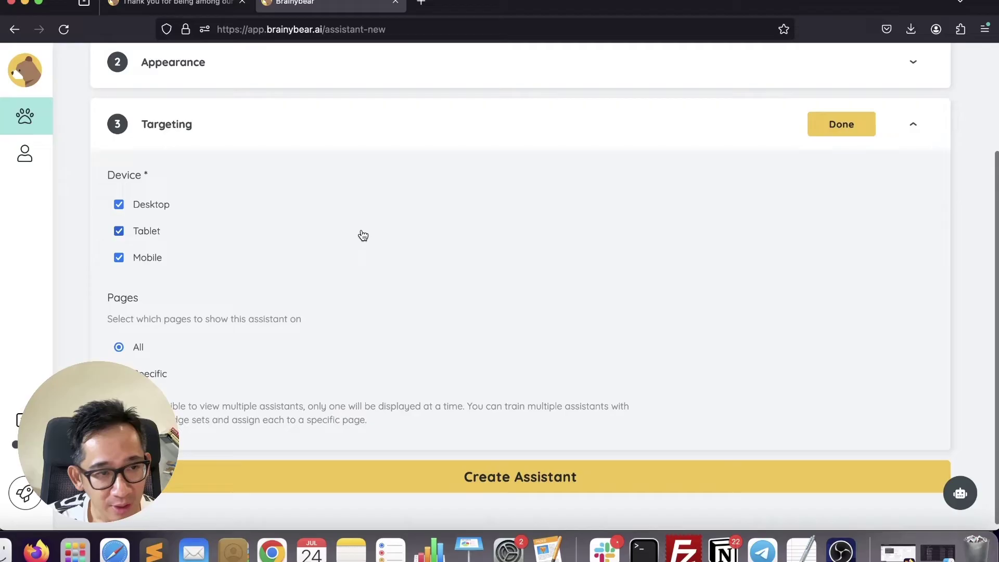
{"action": "scroll", "coordinate": [219, 242], "scroll_direction": "down", "scroll_amount": 1}
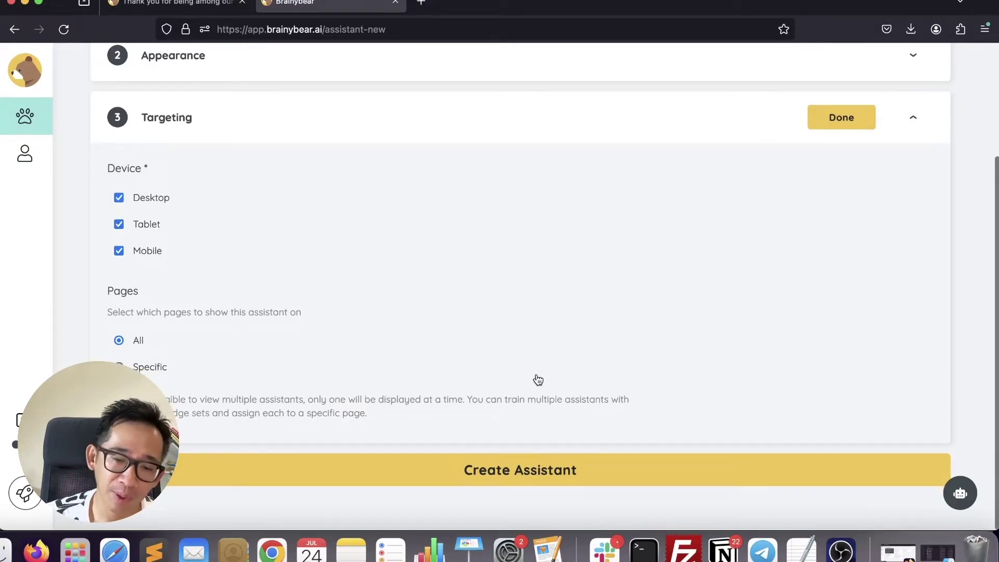
{"action": "left_click", "coordinate": [546, 472]}
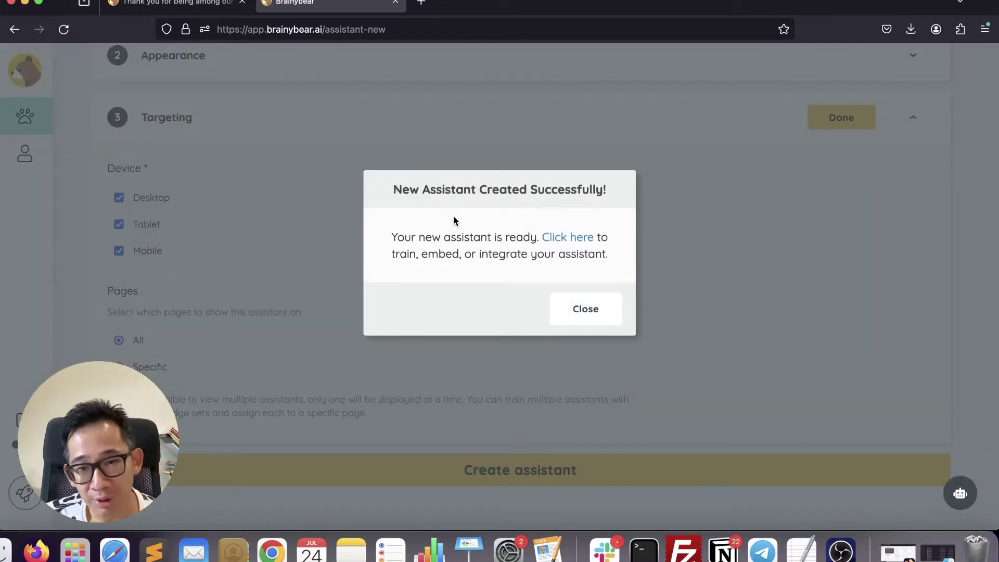
{"action": "left_click", "coordinate": [575, 243]}
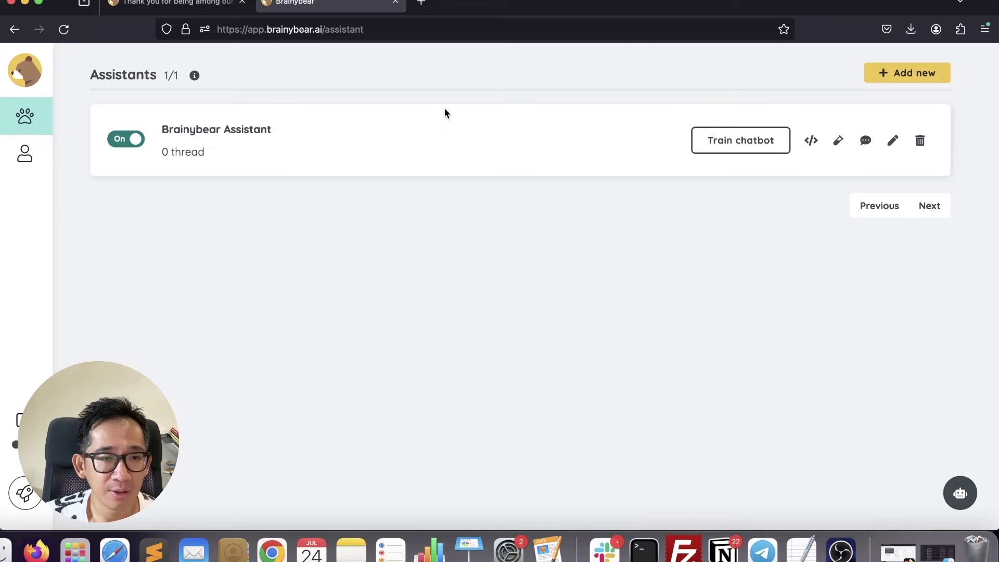
Open Brainybear Assistant's training data page, cancelling the file upload without adding files.
{"action": "left_click", "coordinate": [731, 150]}
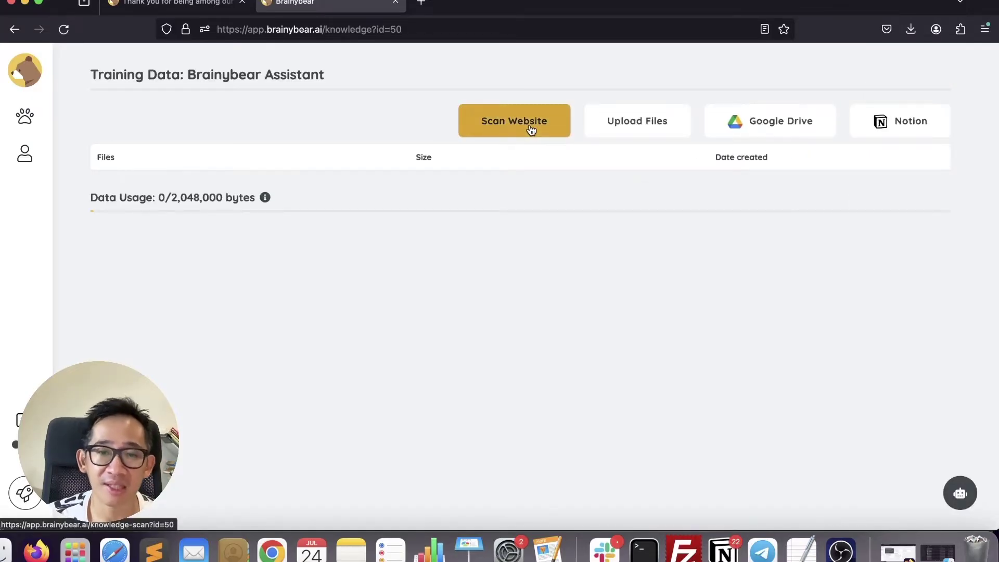
{"action": "left_click", "coordinate": [638, 129]}
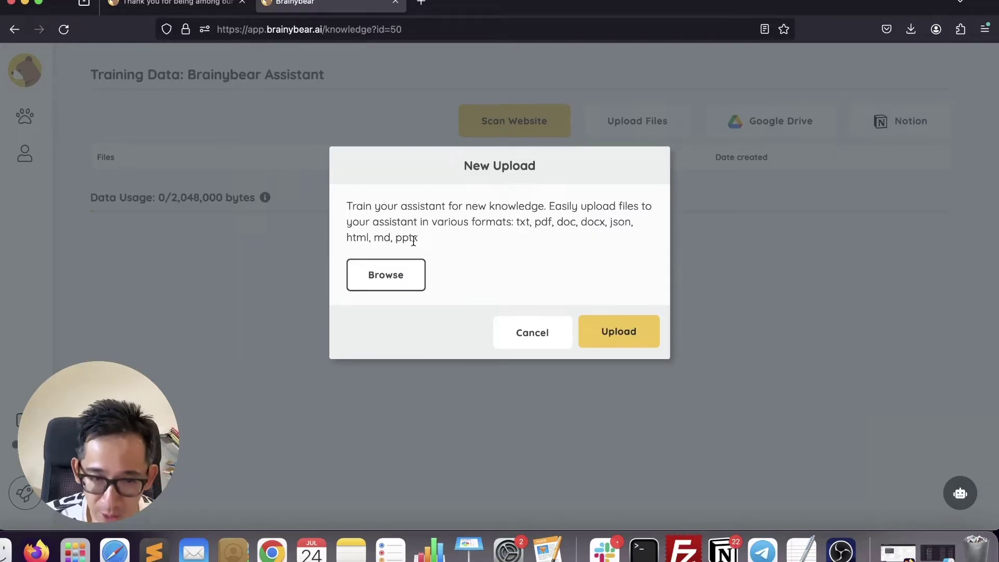
{"action": "left_click", "coordinate": [609, 318]}
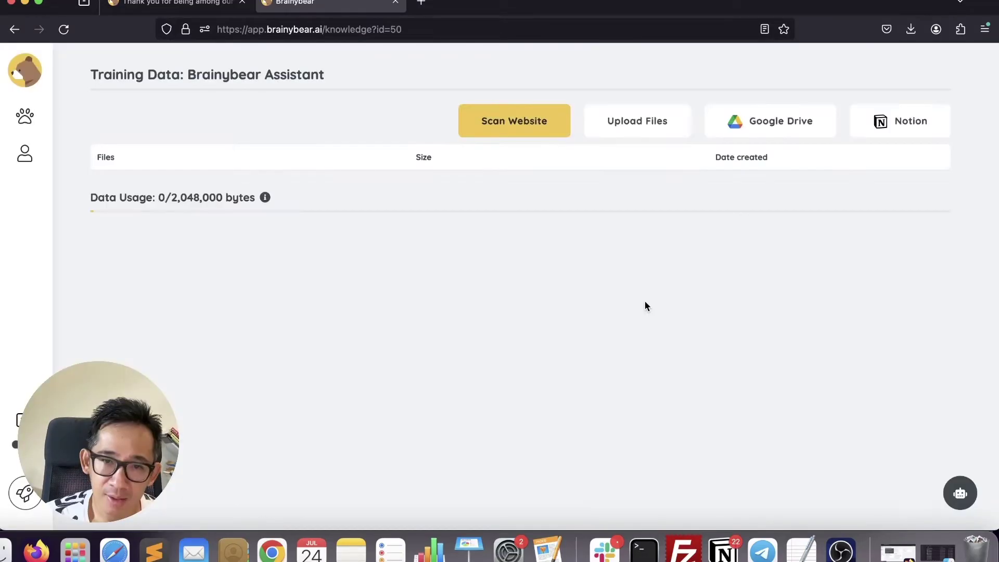
Scan producthunt.com as a training source, finding 49 URLs totalling 221,097 bytes.
{"action": "left_click", "coordinate": [535, 135]}
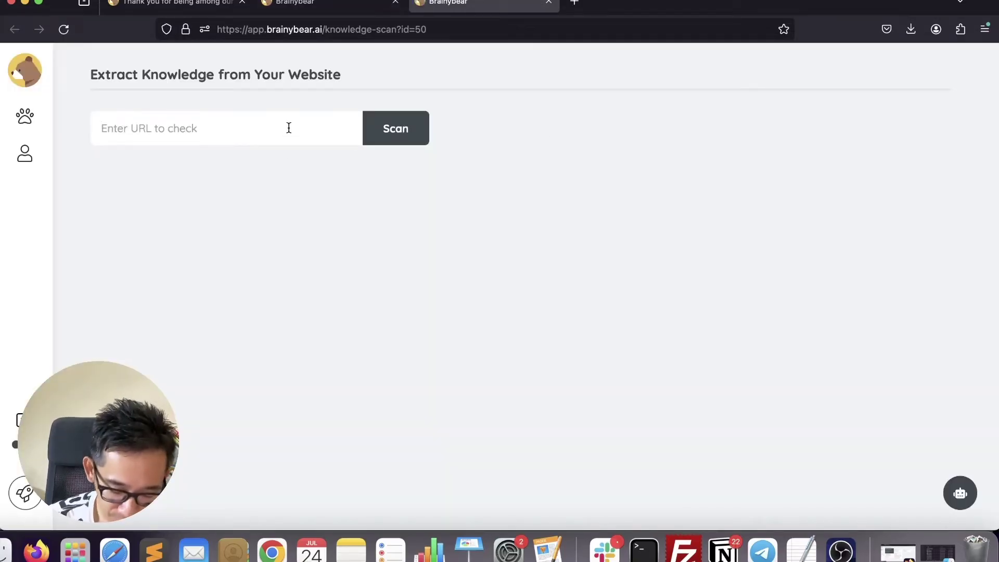
{"action": "type", "text": "producthunt.com"}
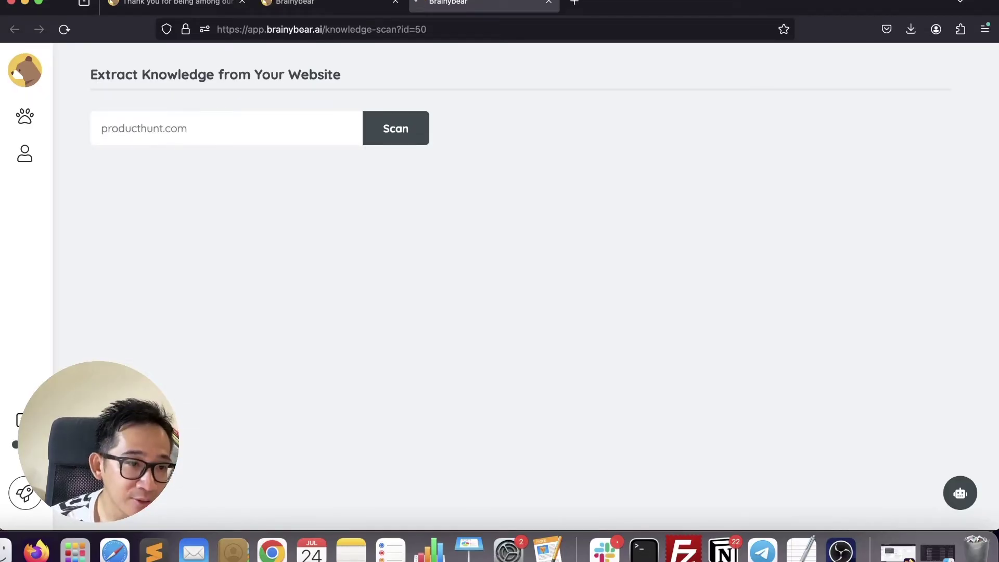
{"action": "key", "text": "Return"}
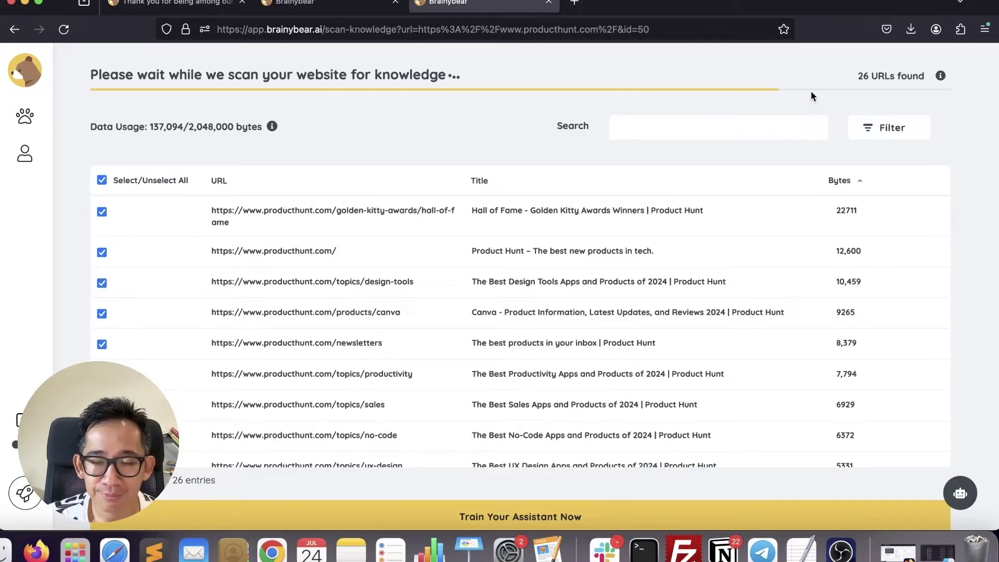
{"action": "scroll", "coordinate": [353, 239], "scroll_direction": "down", "scroll_amount": 10}
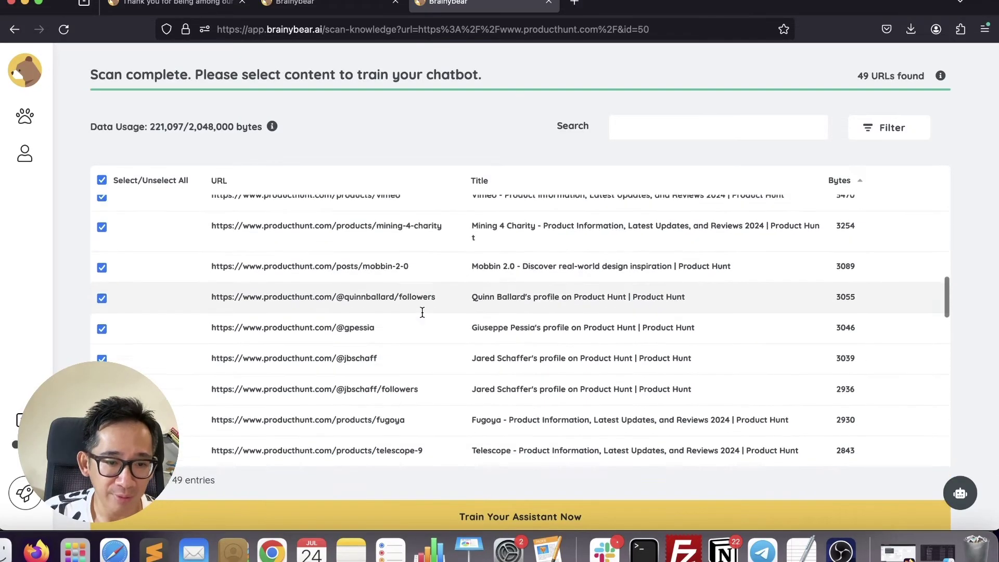
{"action": "scroll", "coordinate": [422, 312], "scroll_direction": "down", "scroll_amount": 5}
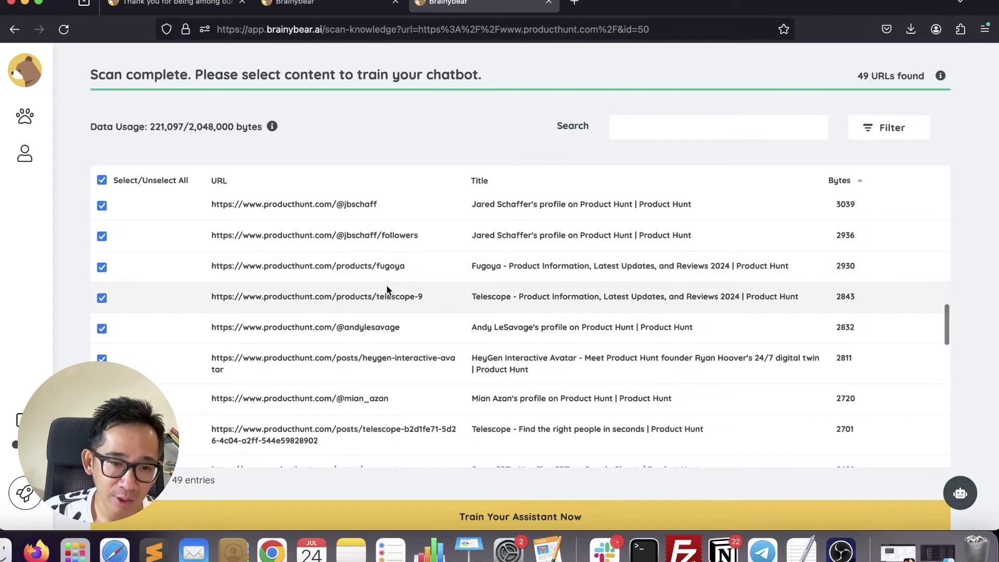
{"action": "scroll", "coordinate": [479, 269], "scroll_direction": "up", "scroll_amount": 15}
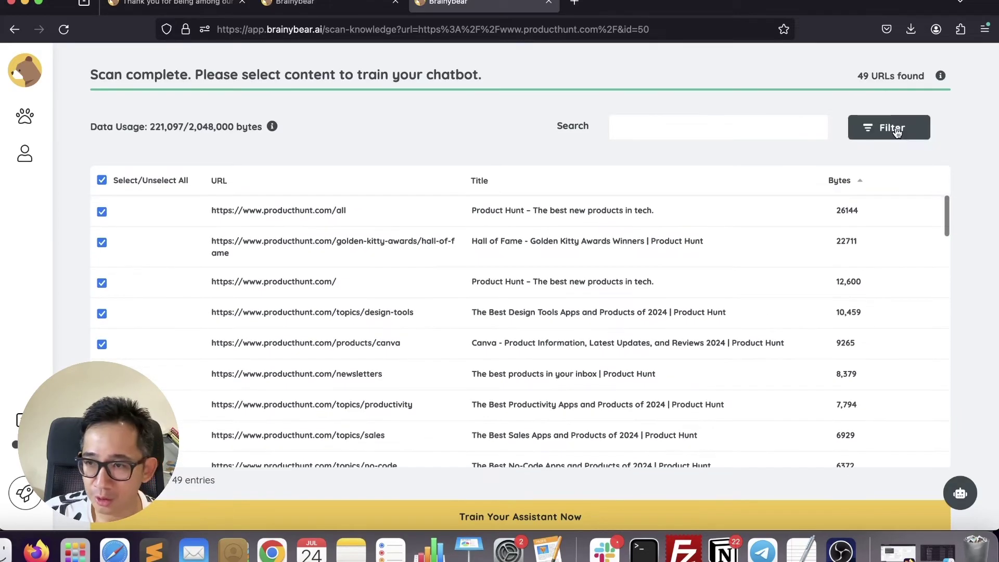
Filter the scanned URLs to those containing '@'.
{"action": "left_click", "coordinate": [897, 131]}
{"action": "left_click", "coordinate": [573, 179]}
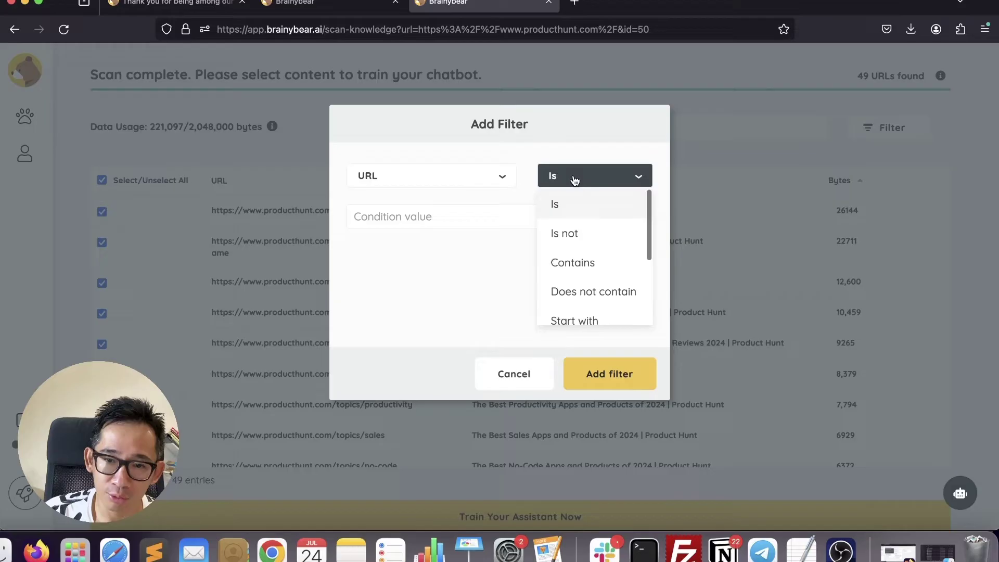
{"action": "left_click", "coordinate": [591, 262]}
{"action": "left_click", "coordinate": [513, 219]}
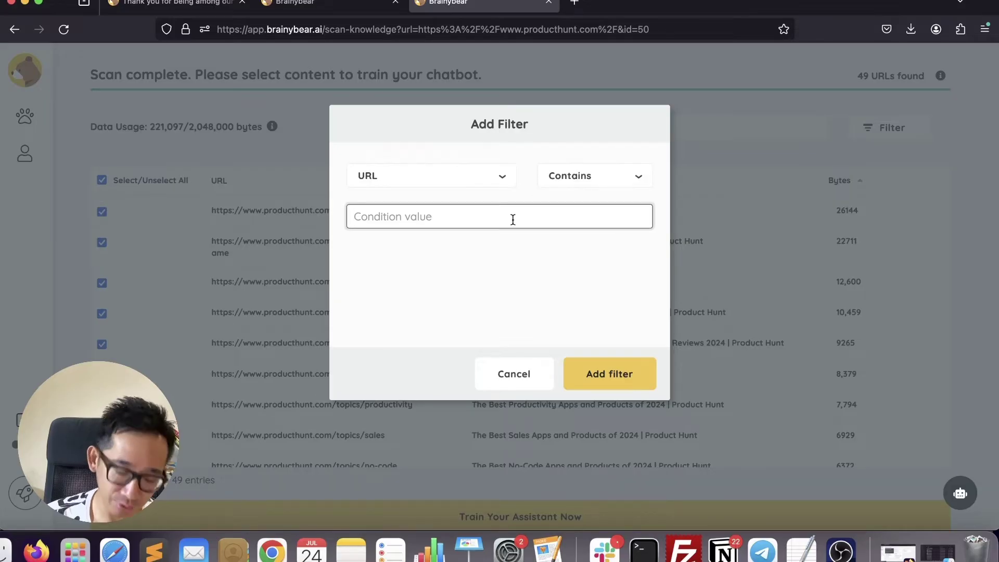
{"action": "type", "text": "@"}
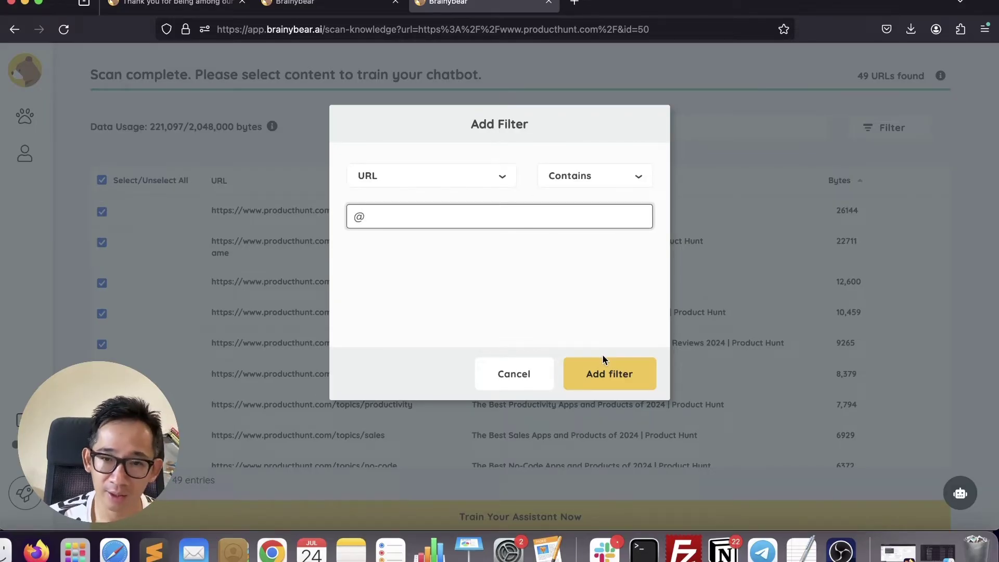
{"action": "left_click", "coordinate": [619, 382]}
Untick the 19 filtered profile pages and remove the filter, leaving 175,198 bytes selected.
{"action": "scroll", "coordinate": [417, 354], "scroll_direction": "down", "scroll_amount": 2}
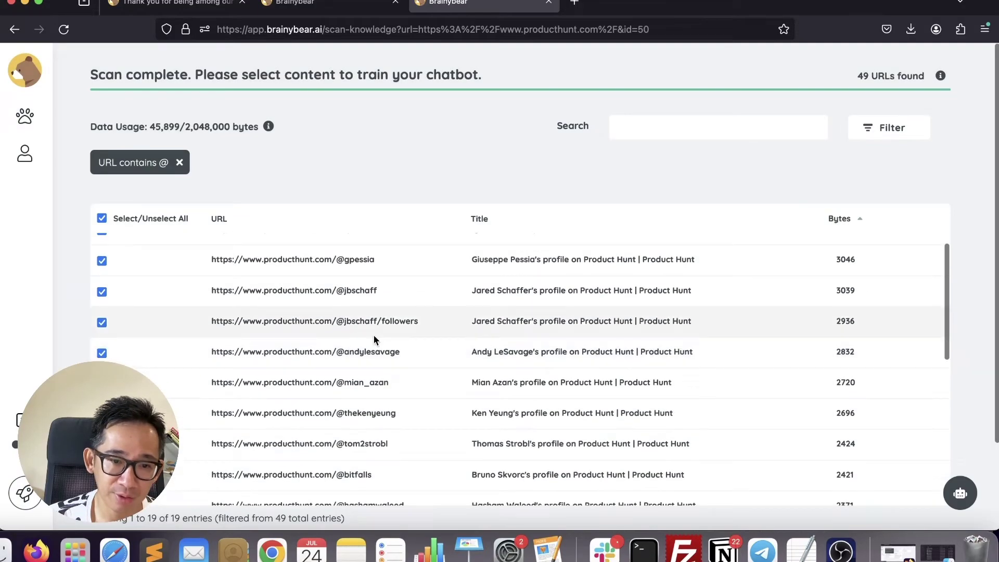
{"action": "left_click", "coordinate": [133, 218]}
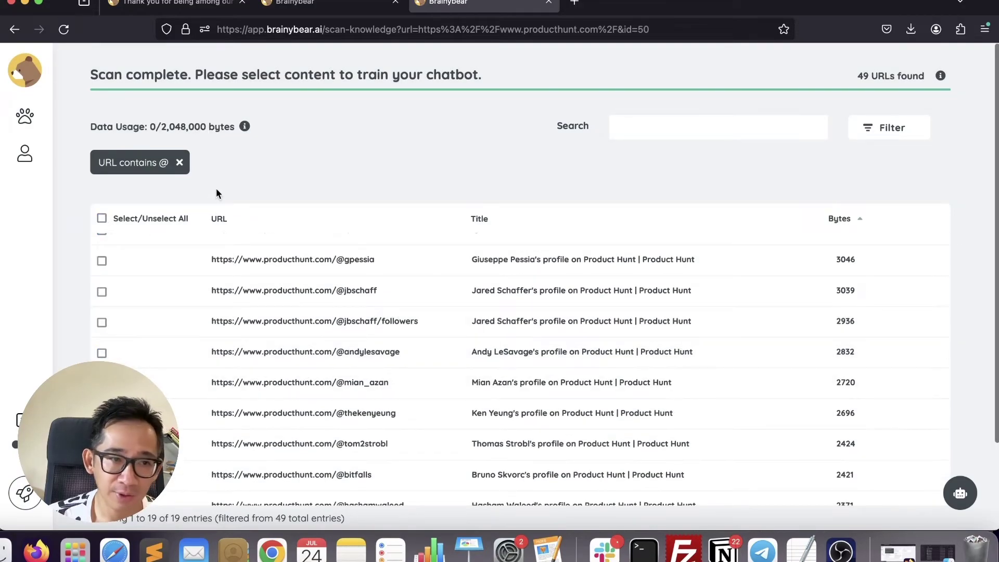
{"action": "left_click", "coordinate": [180, 163]}
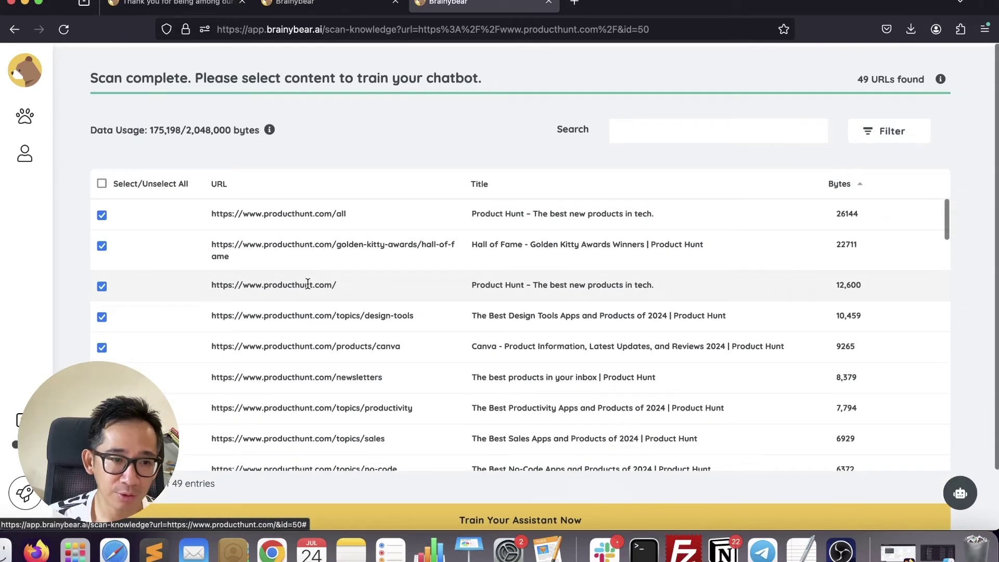
{"action": "scroll", "coordinate": [312, 285], "scroll_direction": "down", "scroll_amount": 5}
{"action": "scroll", "coordinate": [313, 285], "scroll_direction": "down", "scroll_amount": 10}
{"action": "scroll", "coordinate": [508, 295], "scroll_direction": "up", "scroll_amount": 3}
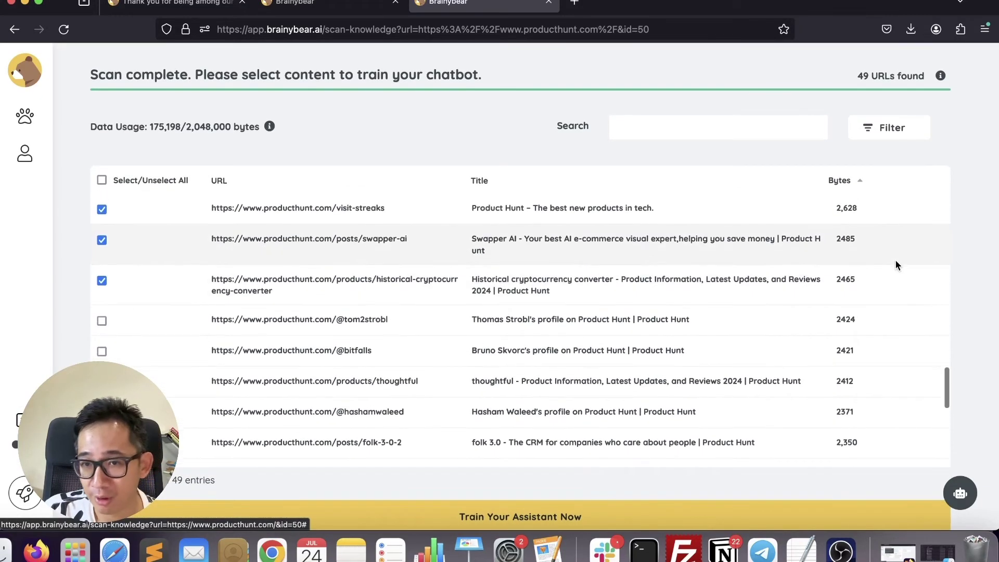
{"action": "scroll", "coordinate": [572, 300], "scroll_direction": "down", "scroll_amount": 2}
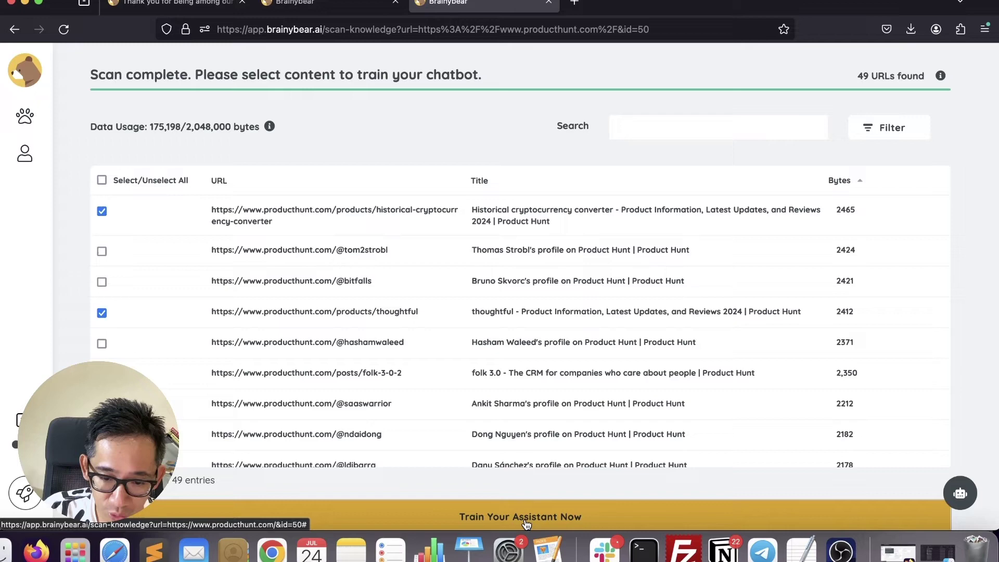
Train the assistant on the 175,198 bytes of selected pages and return to the assistants list.
{"action": "left_click", "coordinate": [546, 516]}
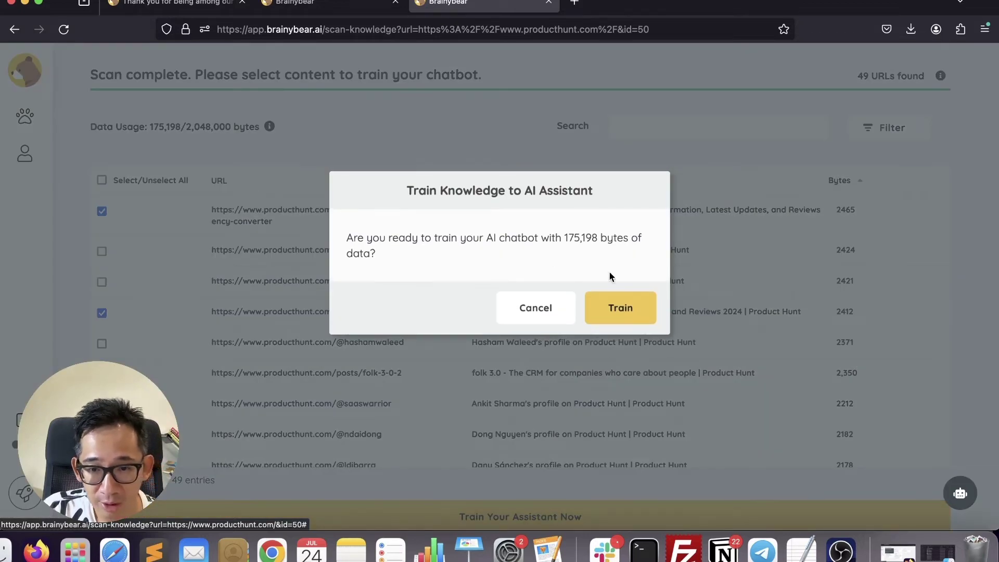
{"action": "left_click", "coordinate": [617, 304]}
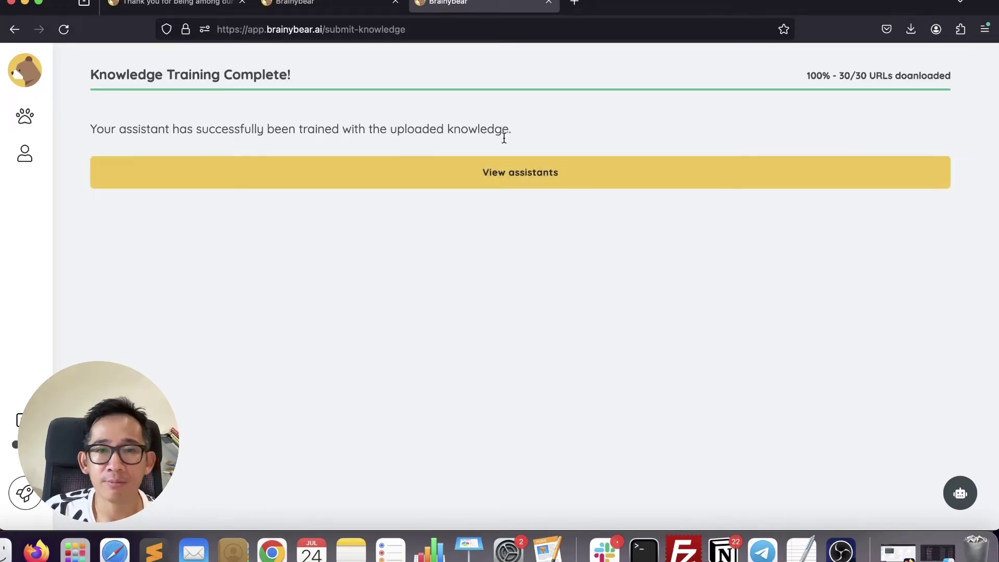
{"action": "left_click", "coordinate": [531, 186]}
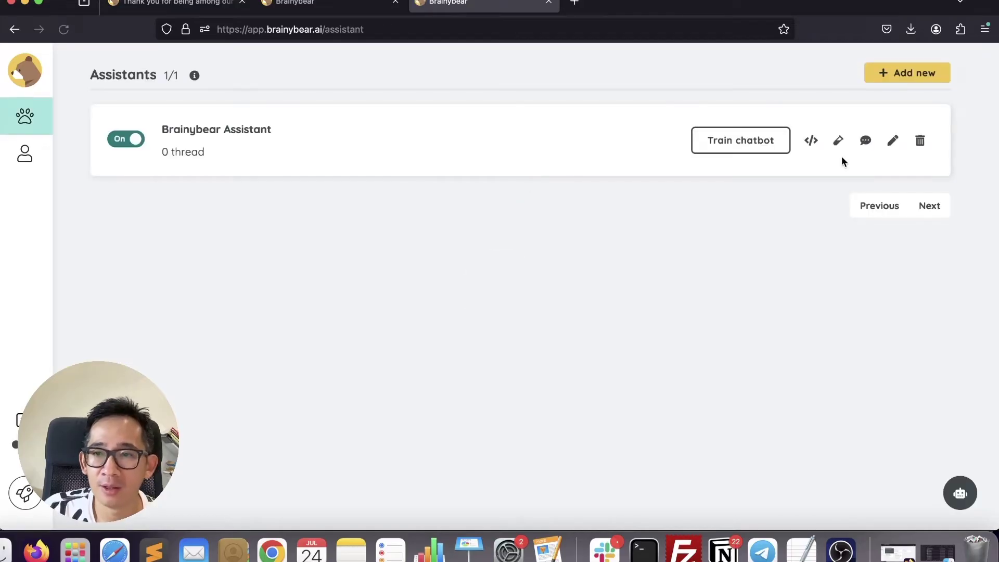
Reopen the training data page, then go back to the Assistants list from the sidebar.
{"action": "left_click", "coordinate": [736, 140]}
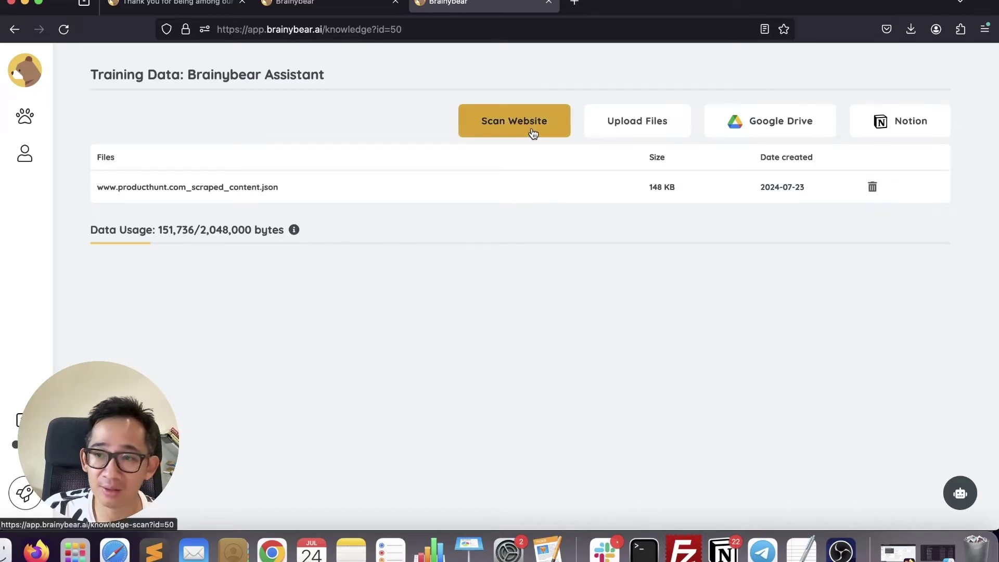
{"action": "mouse_move", "coordinate": [26, 117]}
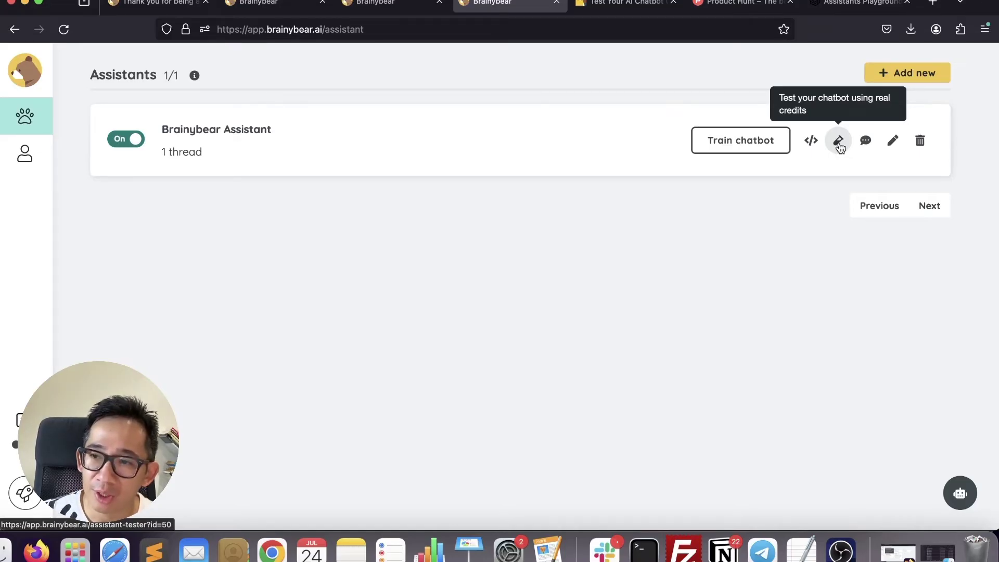
Open a test chat with the assistant and ask "are you human?".
{"action": "left_click", "coordinate": [839, 142]}
{"action": "left_click", "coordinate": [806, 446]}
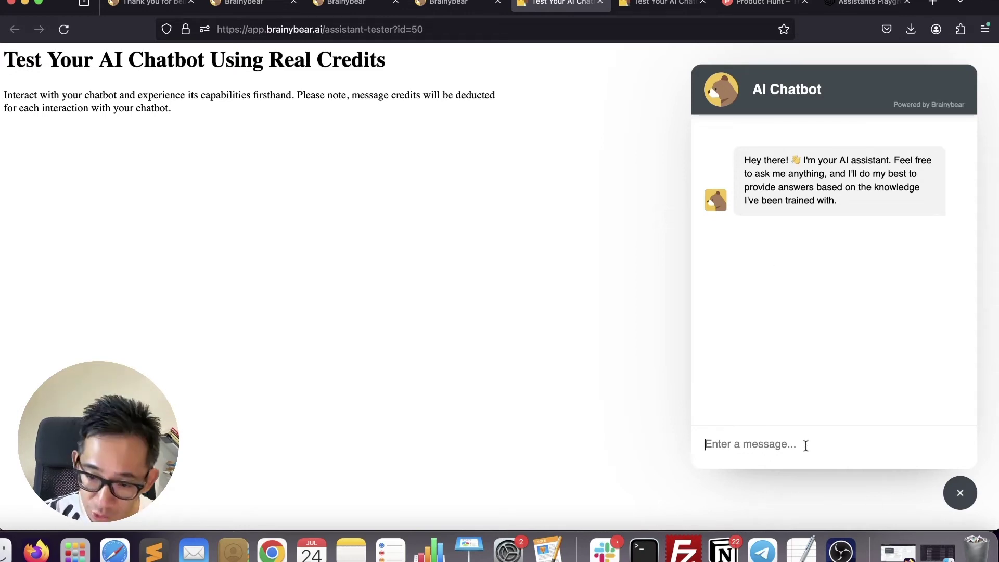
{"action": "type", "text": "are you human?"}
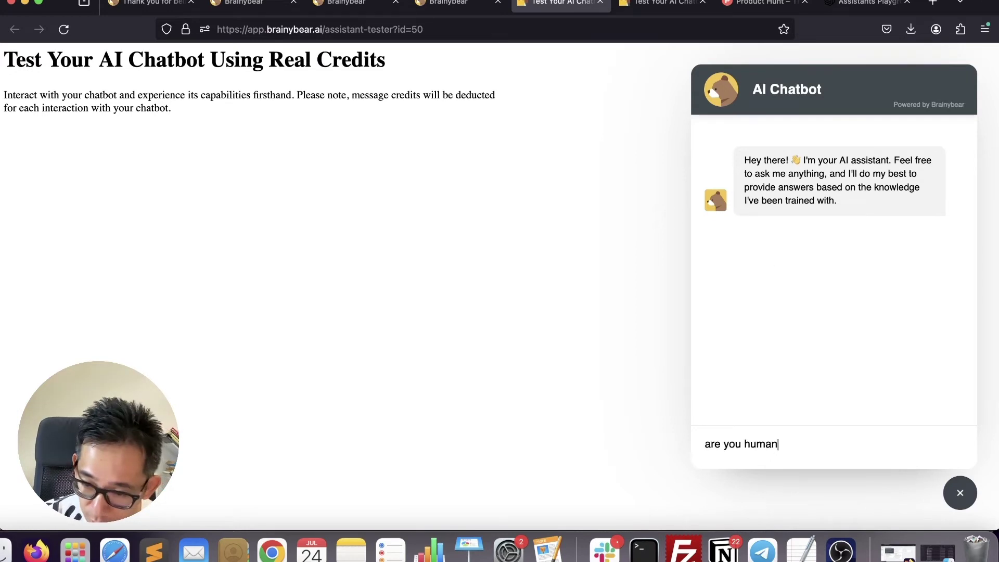
{"action": "key", "text": "Return"}
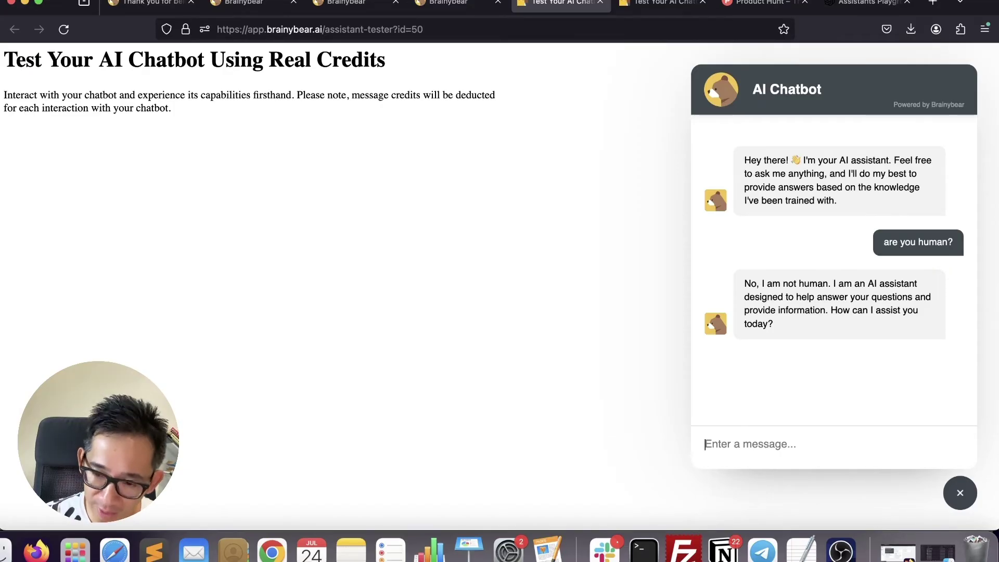
Ask "What are the featured products?" and compare the reply against the Product Hunt page.
{"action": "type", "text": "What a"}
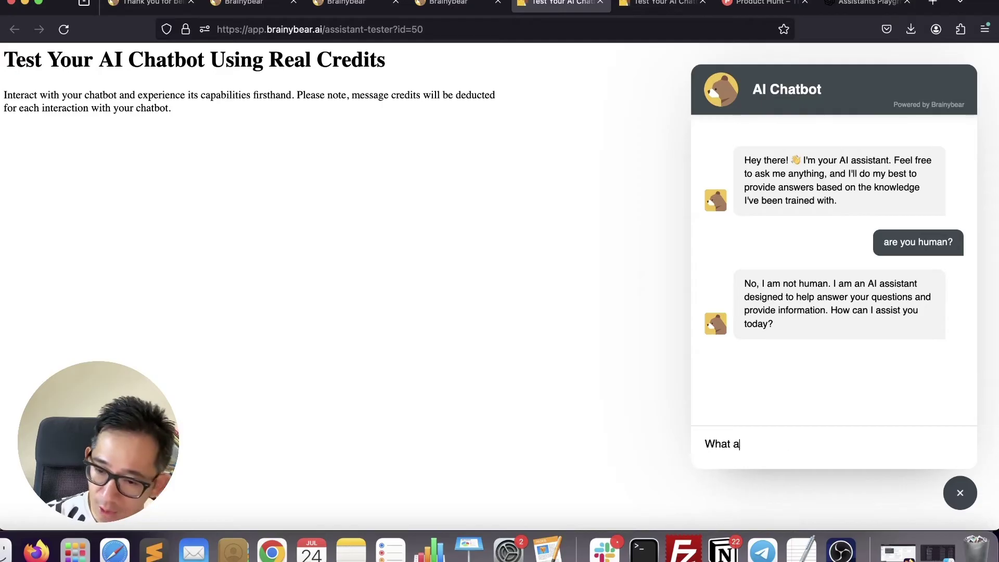
{"action": "type", "text": "re the featured pr"}
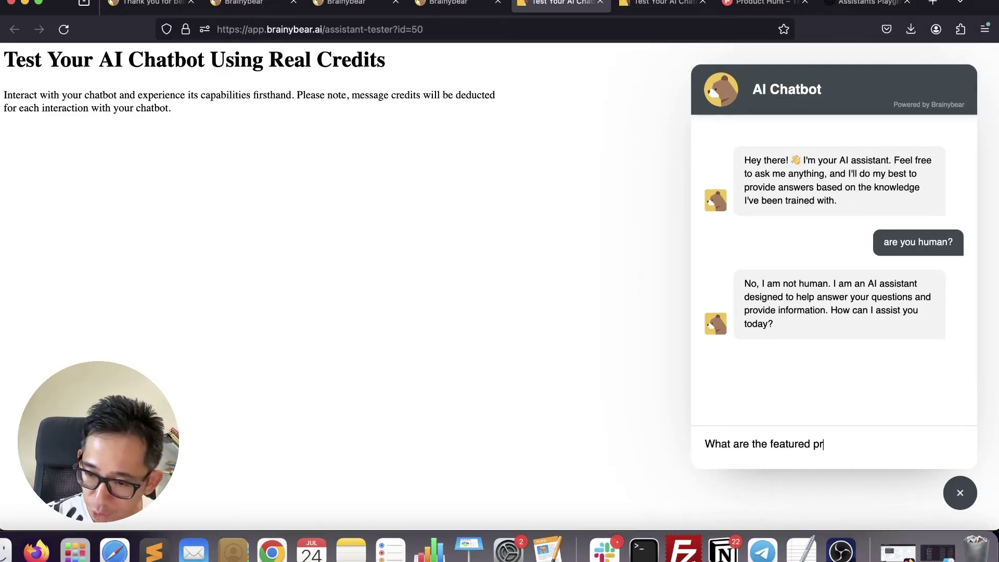
{"action": "type", "text": "oducts?"}
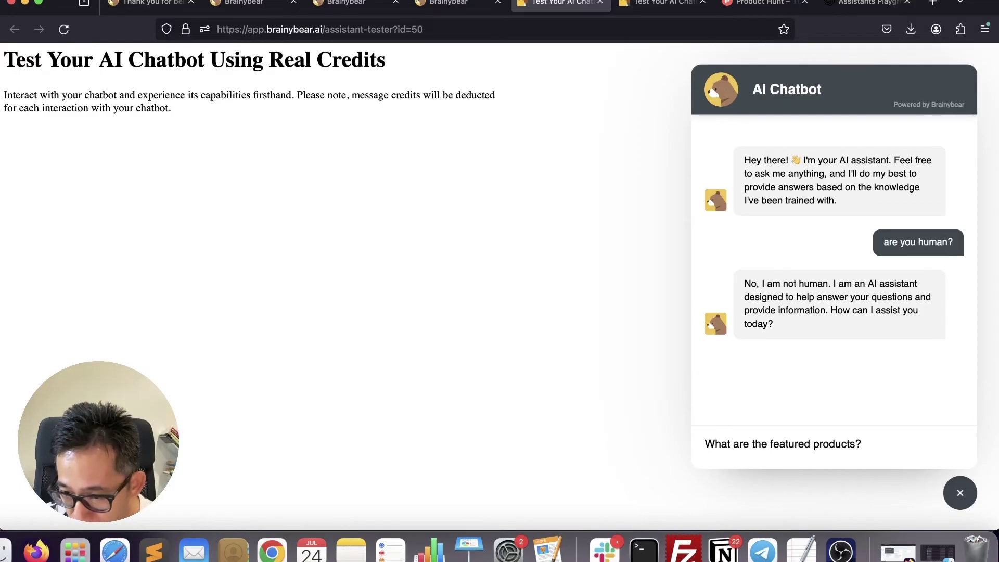
{"action": "key", "text": "Return"}
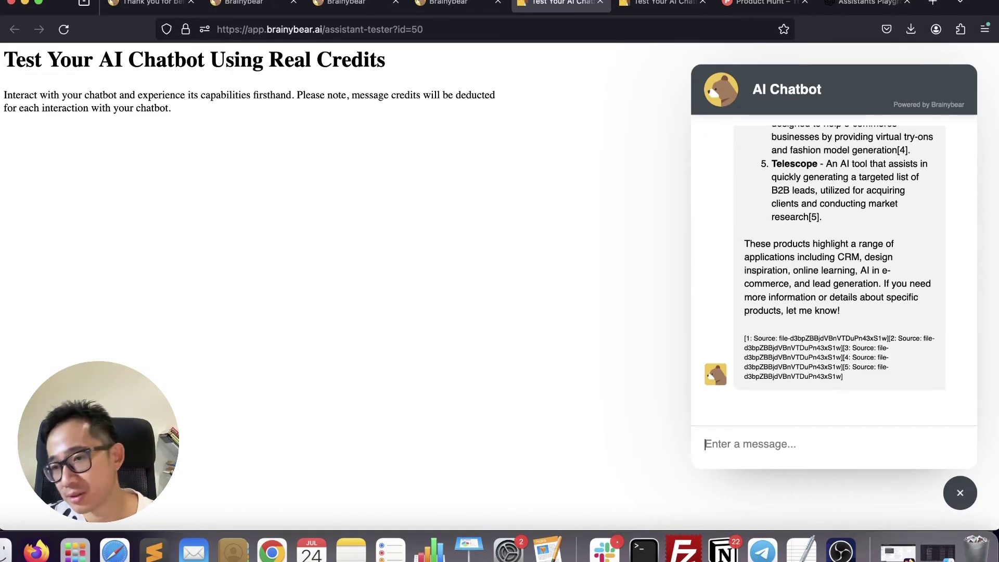
{"action": "scroll", "coordinate": [792, 205], "scroll_direction": "up", "scroll_amount": 5}
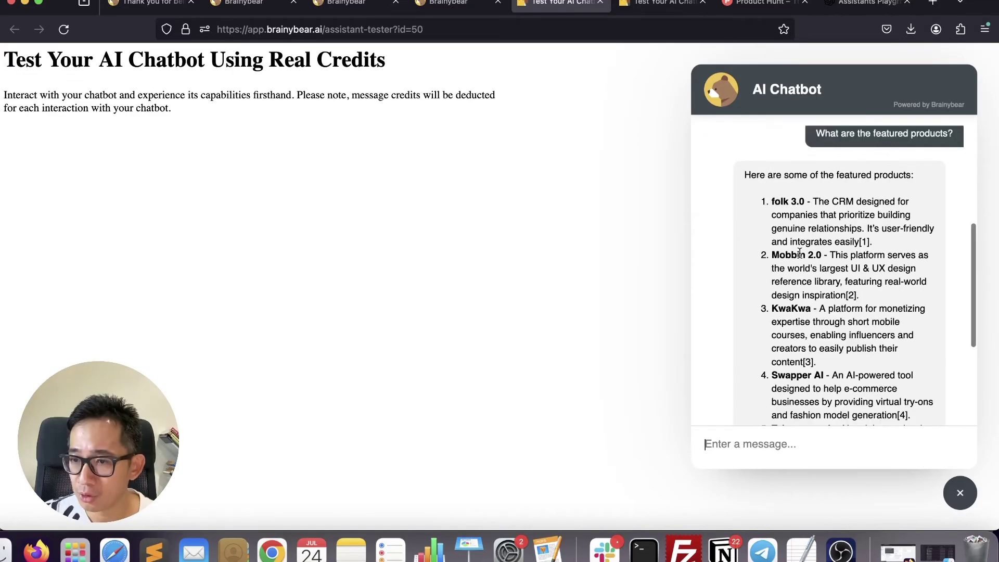
{"action": "left_click", "coordinate": [763, 2]}
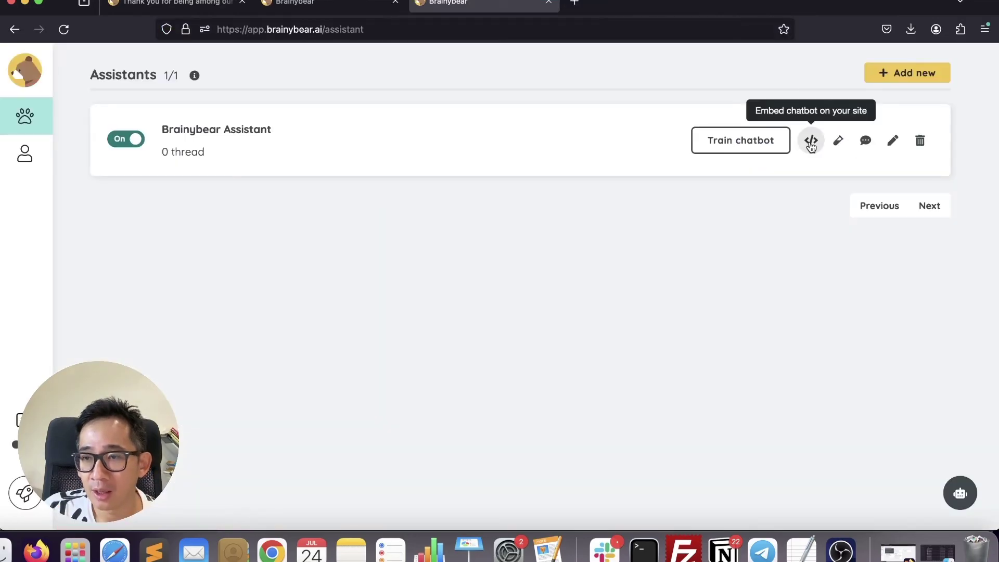
{"action": "left_click", "coordinate": [811, 142]}
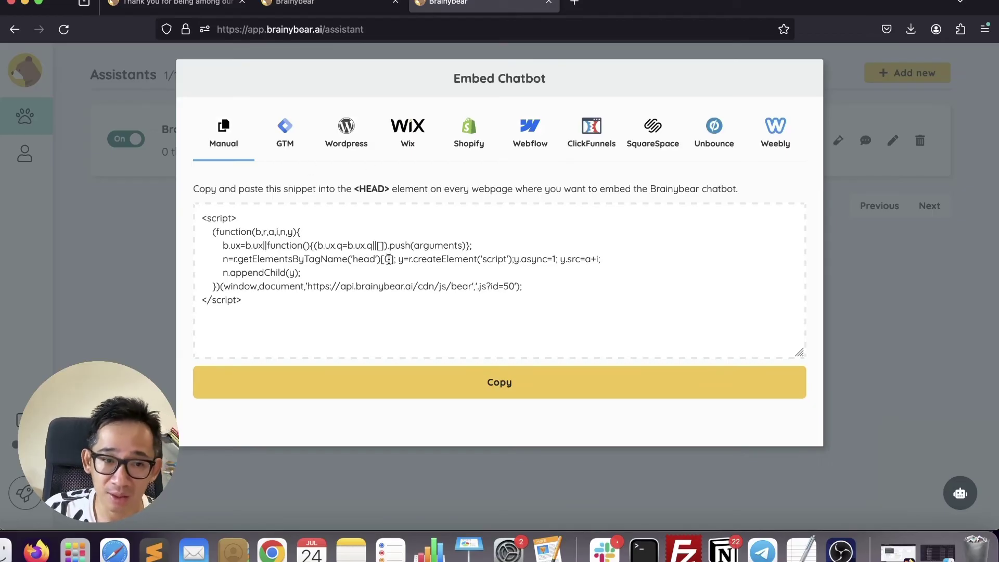
{"action": "left_click", "coordinate": [281, 127]}
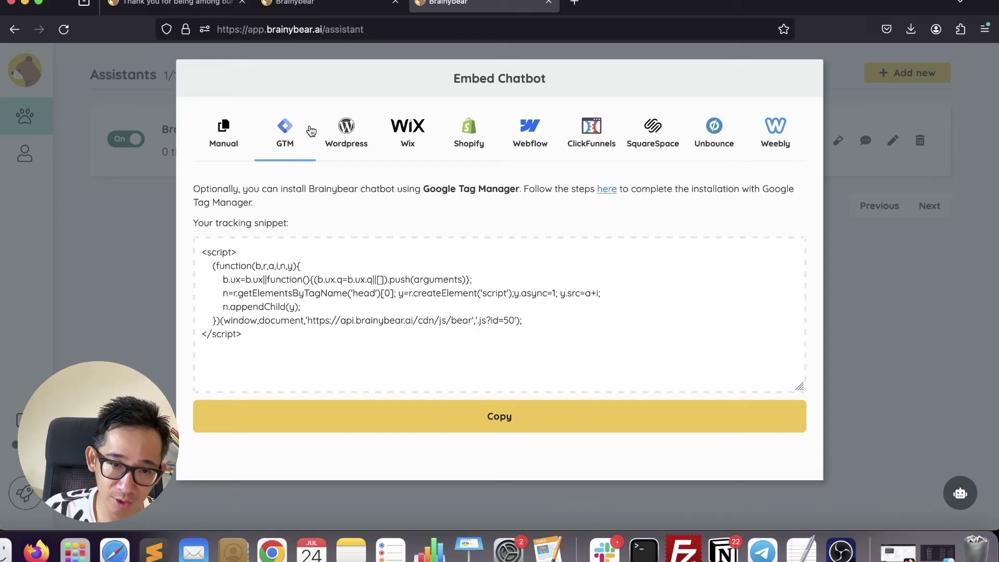
{"action": "left_click", "coordinate": [343, 129]}
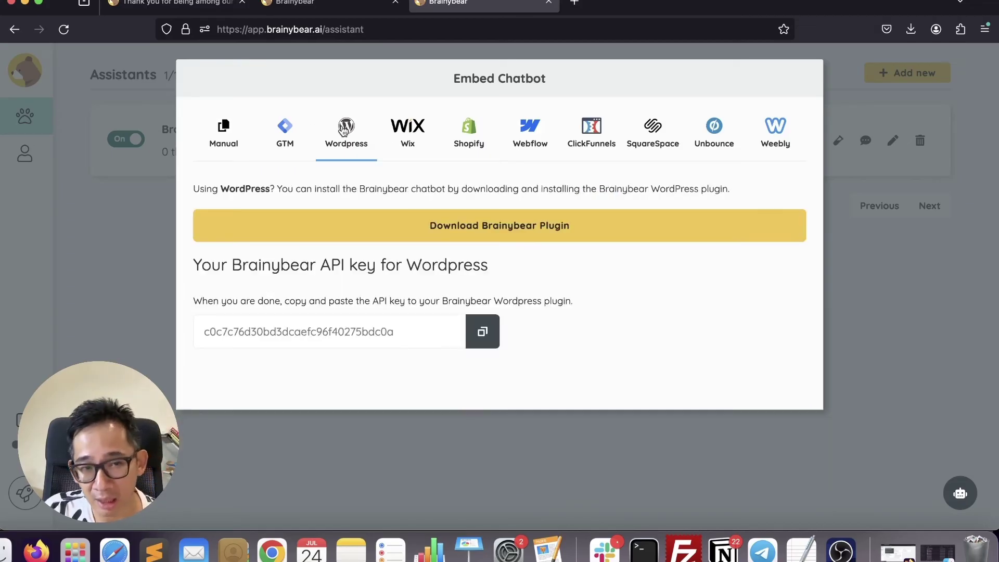
{"action": "left_click", "coordinate": [410, 134]}
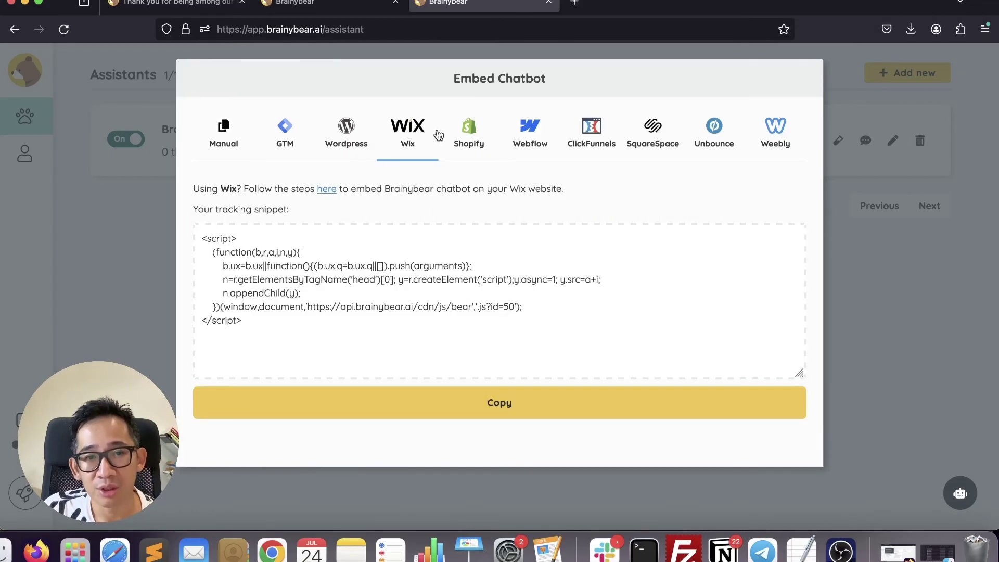
{"action": "left_click", "coordinate": [470, 134]}
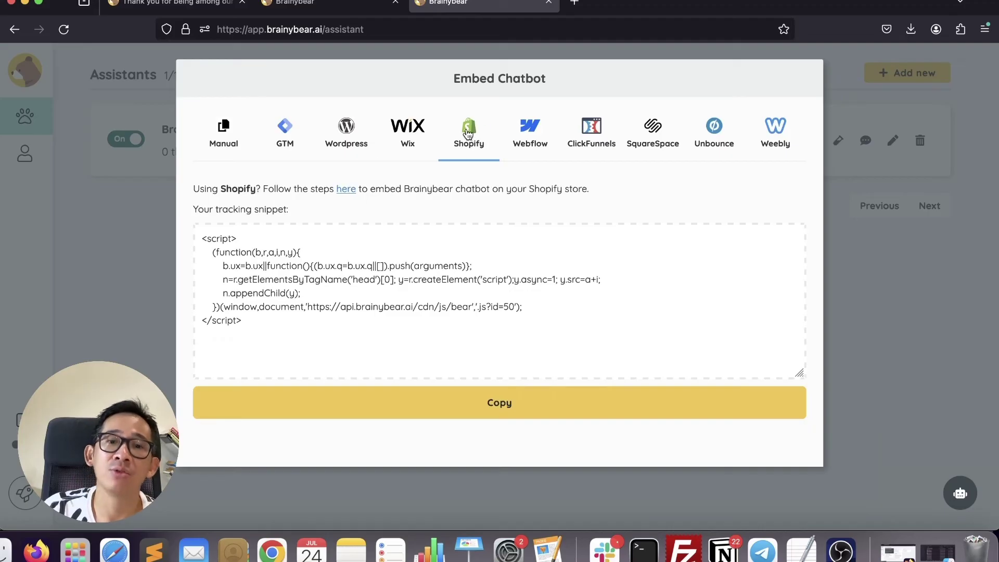
{"action": "left_click", "coordinate": [530, 132]}
{"action": "left_click", "coordinate": [586, 134]}
{"action": "left_click", "coordinate": [651, 134]}
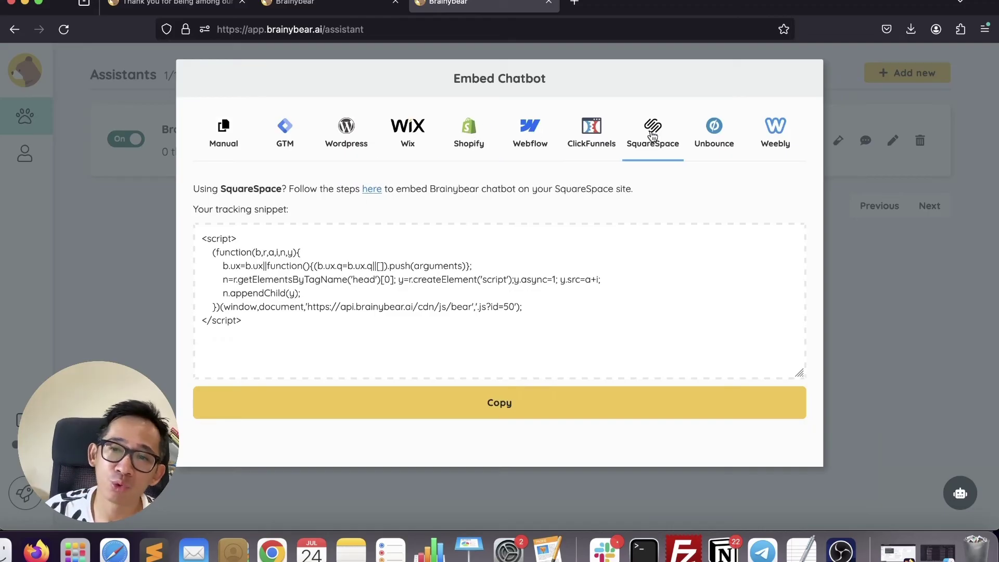
{"action": "left_click", "coordinate": [715, 136]}
{"action": "left_click", "coordinate": [781, 130]}
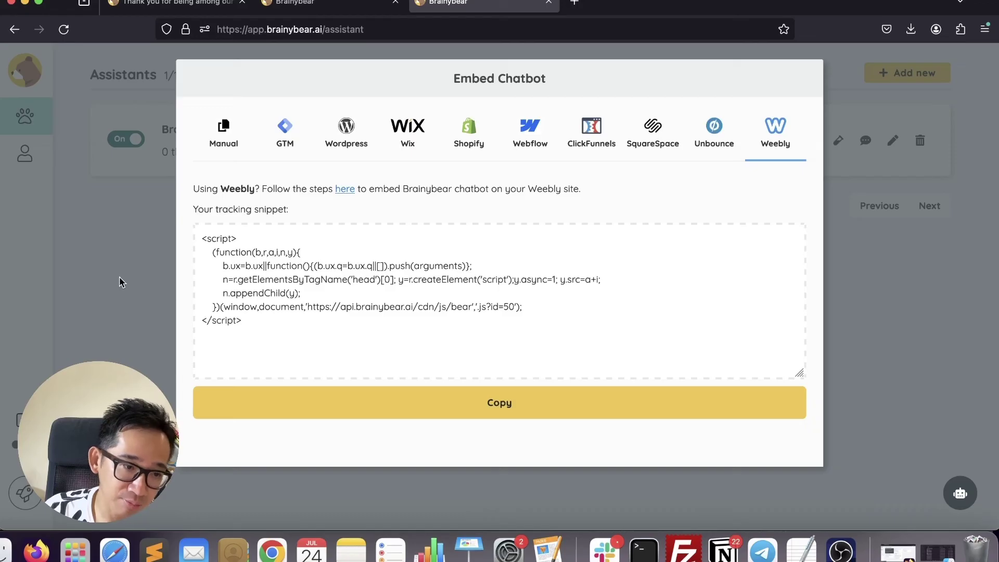
{"action": "left_click", "coordinate": [131, 259]}
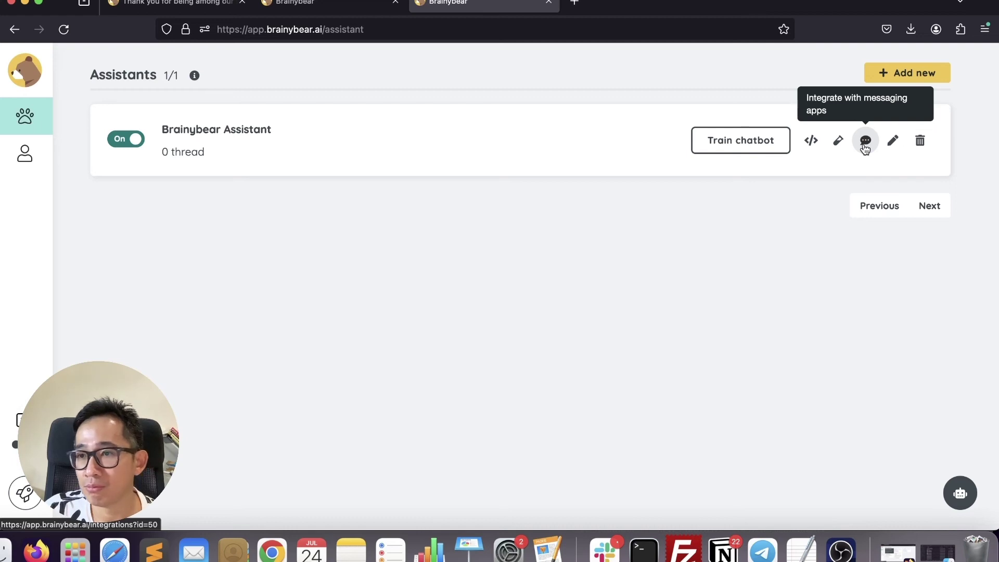
Open the messaging-app integrations and the Facebook Messenger guide, then view the WhatsApp and Telegram settings.
{"action": "left_click", "coordinate": [865, 143]}
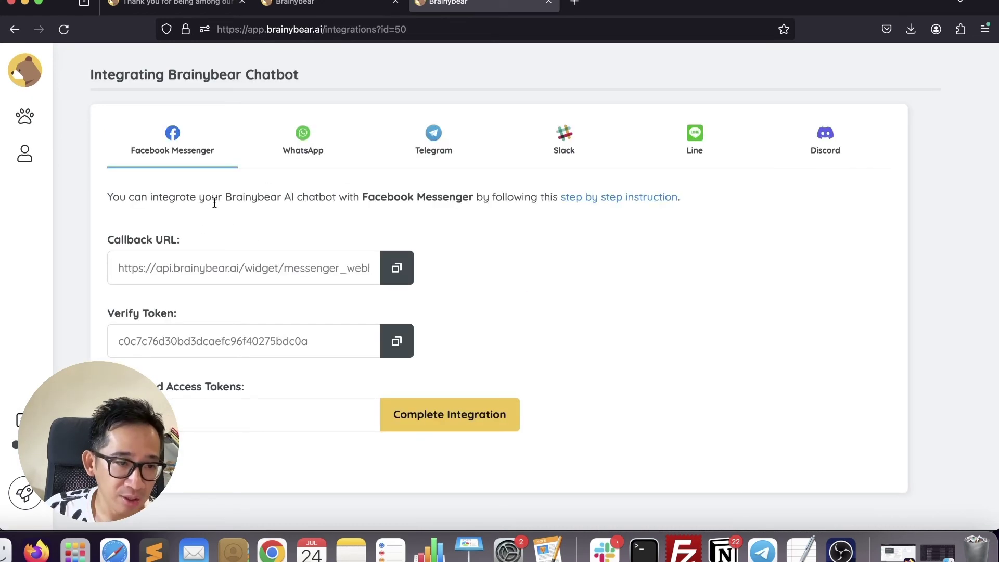
{"action": "left_click", "coordinate": [603, 200]}
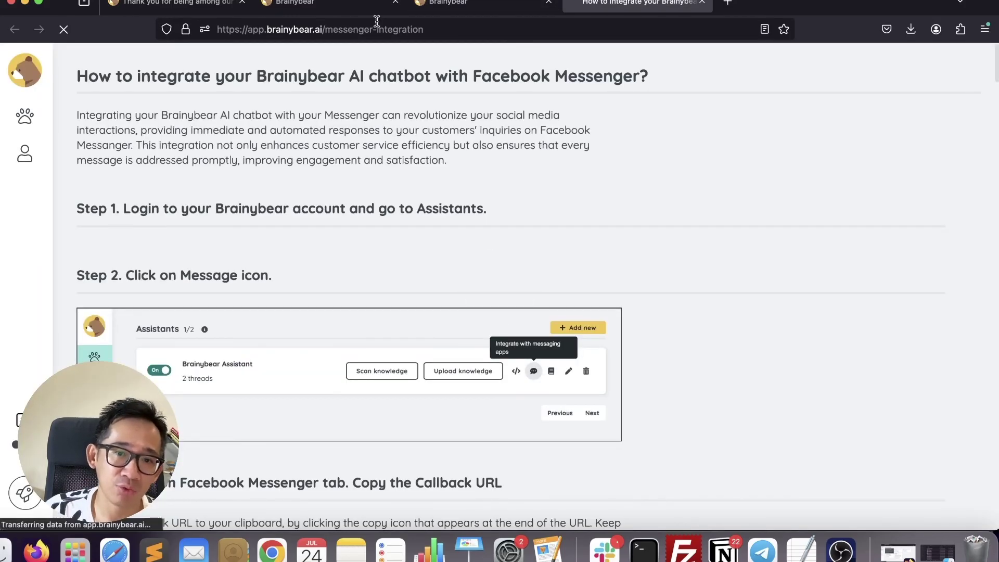
{"action": "left_click", "coordinate": [420, 12]}
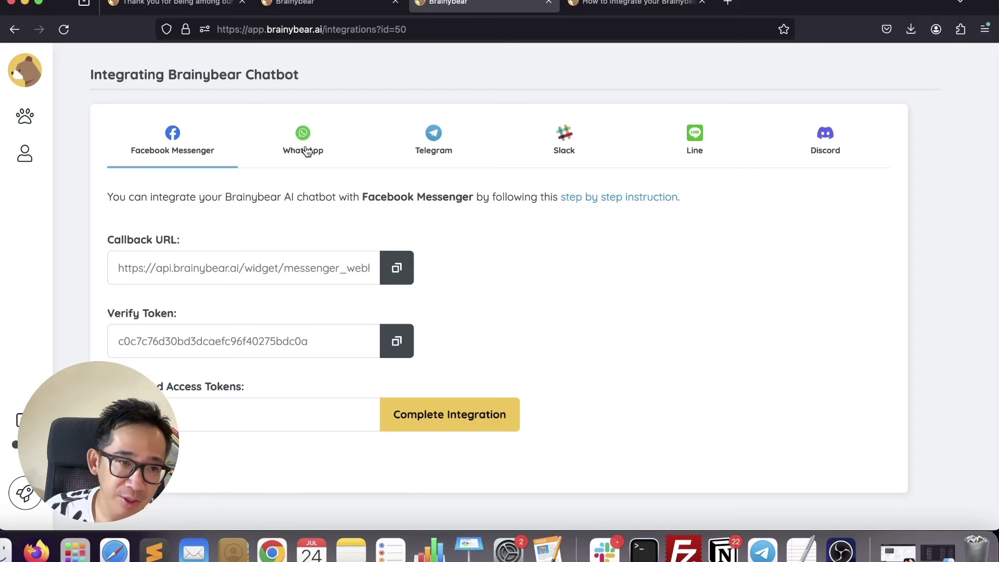
{"action": "left_click", "coordinate": [306, 152]}
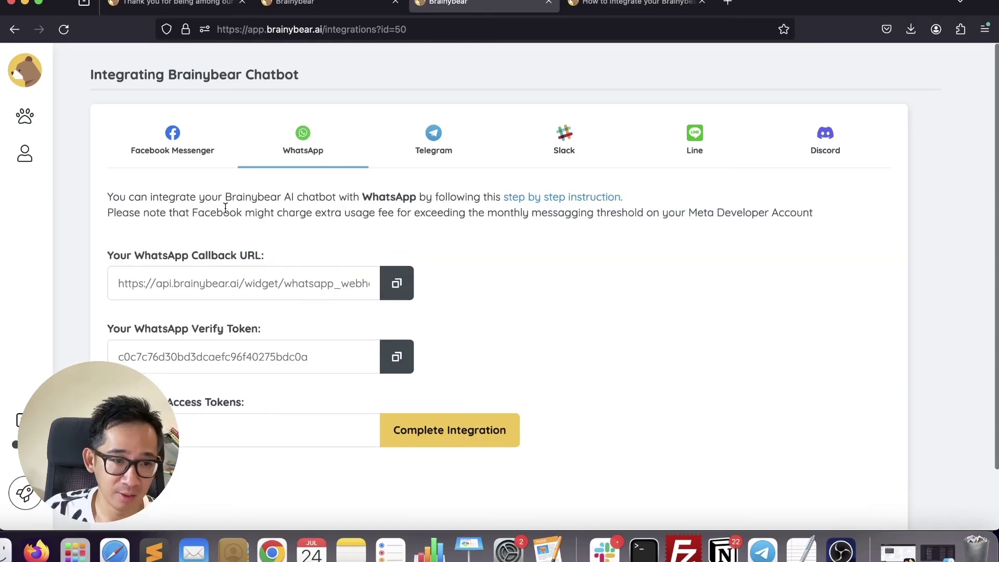
{"action": "left_click", "coordinate": [434, 155]}
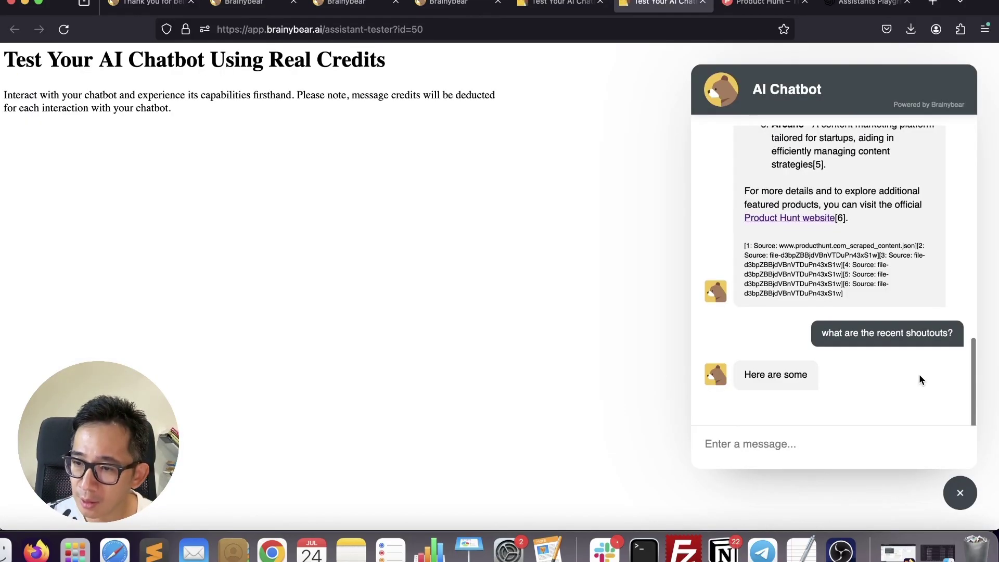
Scroll up through the shoutouts reply listing Framer (30), Stripe (51) and Webflow (27).
{"action": "scroll", "coordinate": [814, 330], "scroll_direction": "up", "scroll_amount": 3}
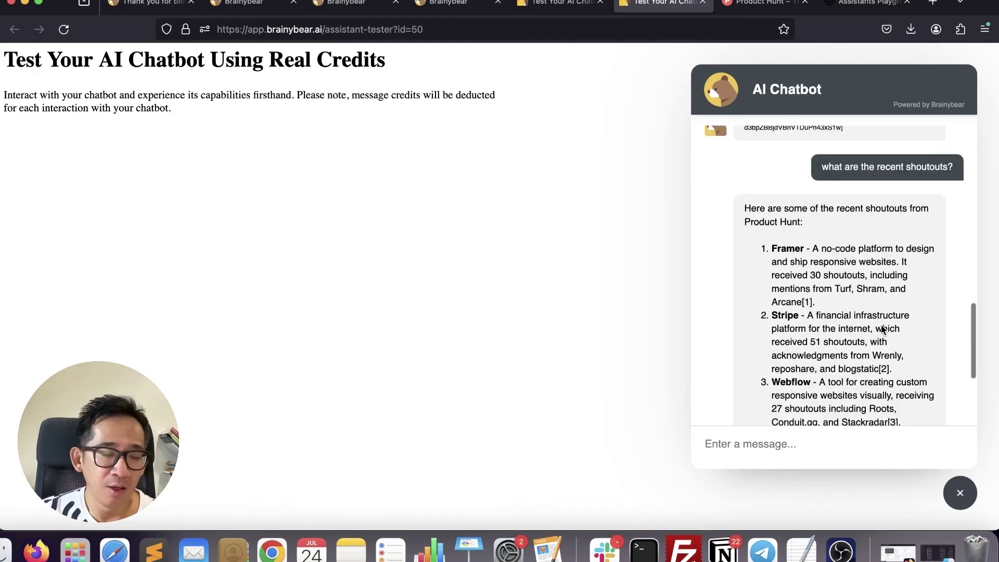